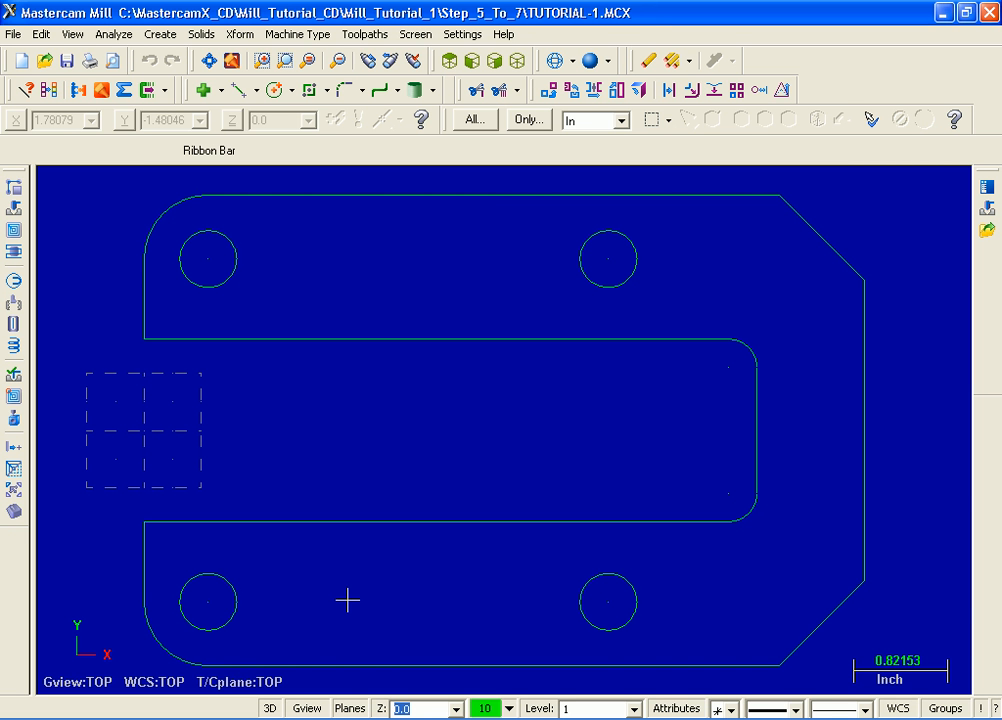
# - Show the toolpath manager beside the drawing, widen it, and fit the part geometry to the screen
pyautogui.hotkey('alt', 'o')
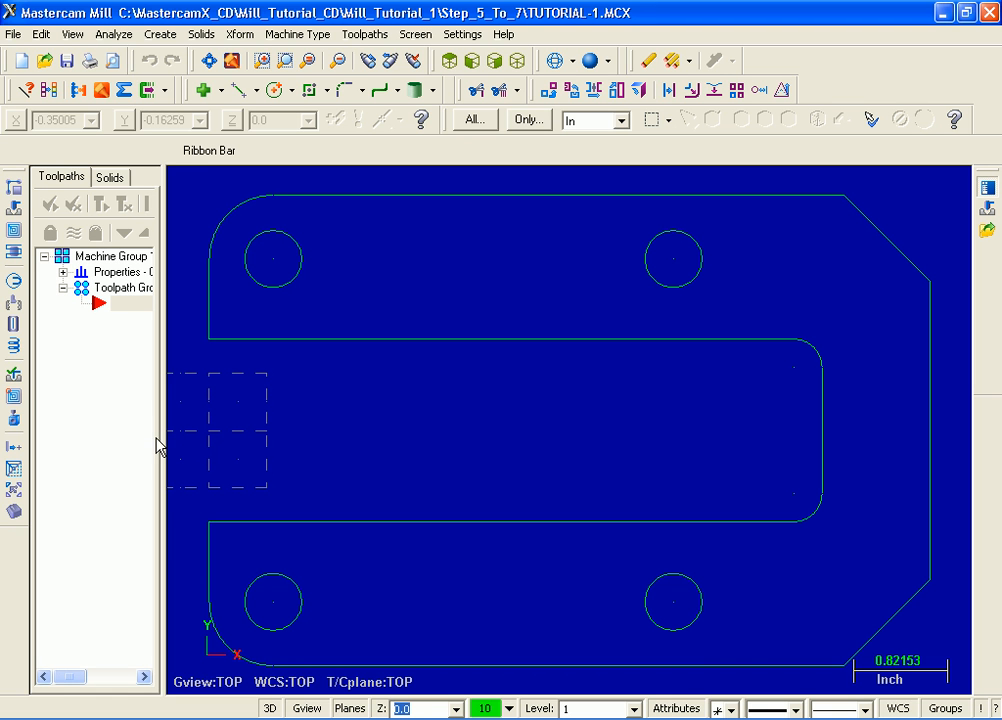
pyautogui.moveTo(163, 422); pyautogui.dragTo(209, 425)
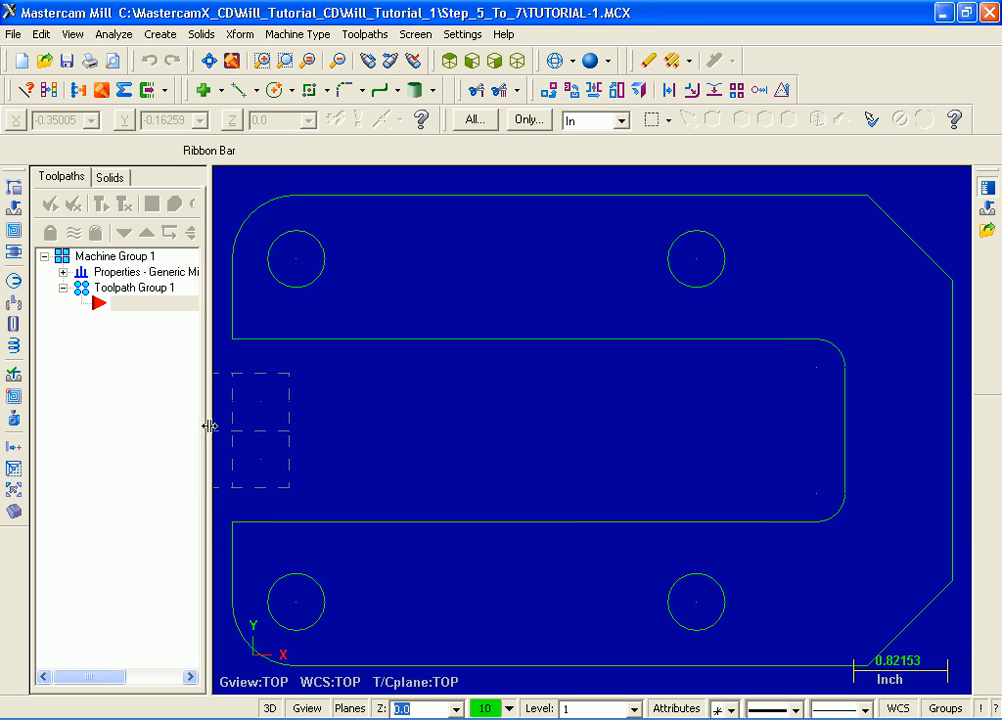
pyautogui.click(313, 38)
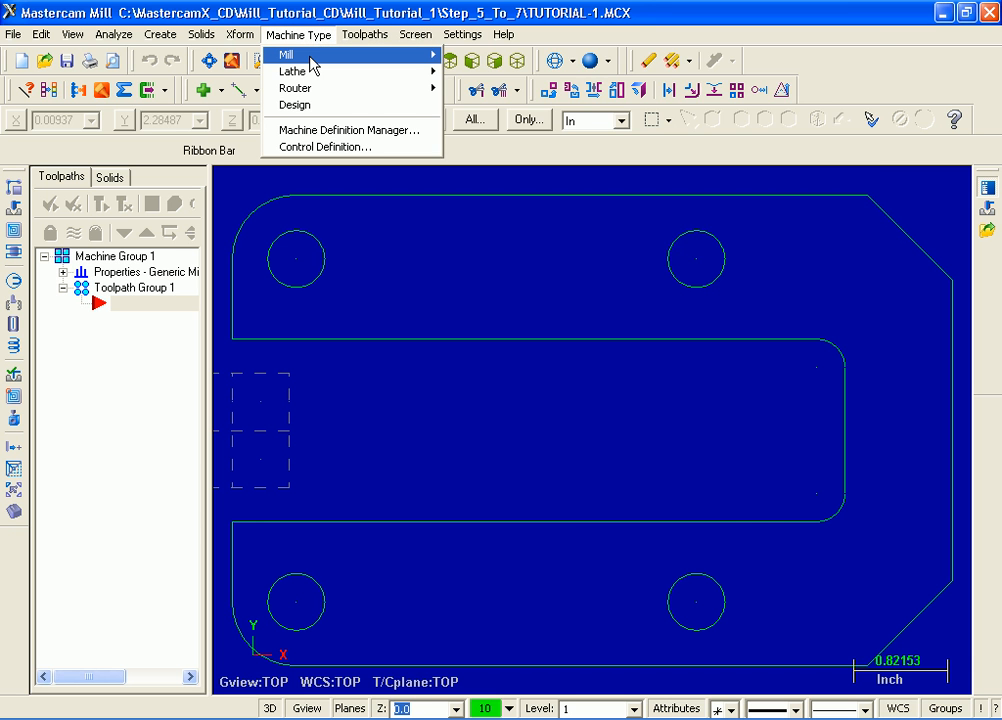
pyautogui.moveTo(312, 64)
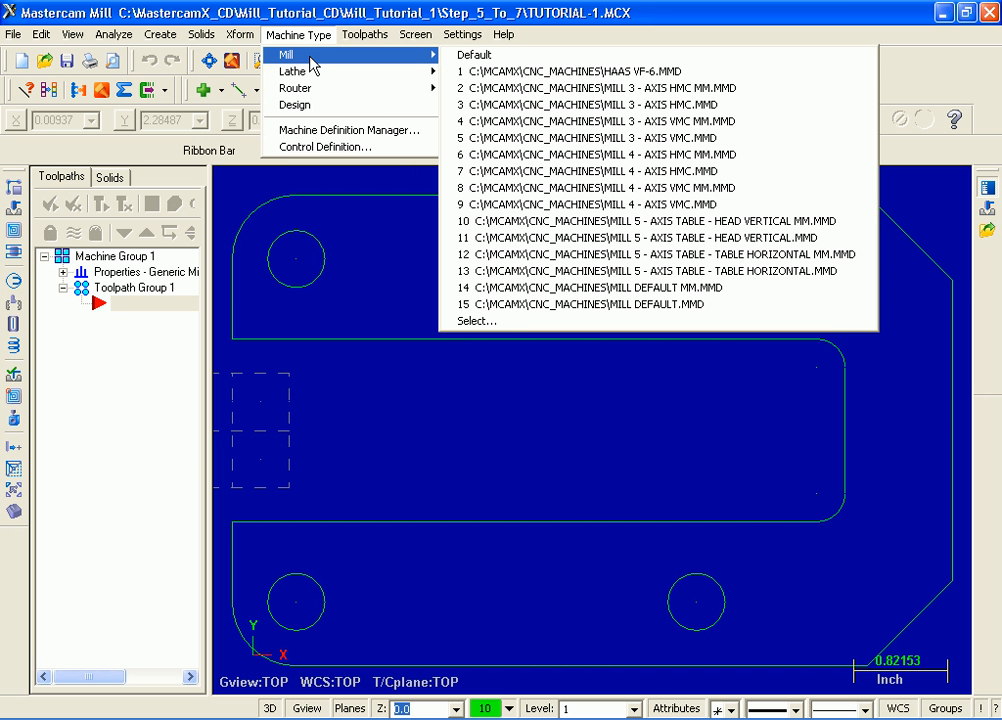
pyautogui.click(205, 59)
pyautogui.click(205, 59)
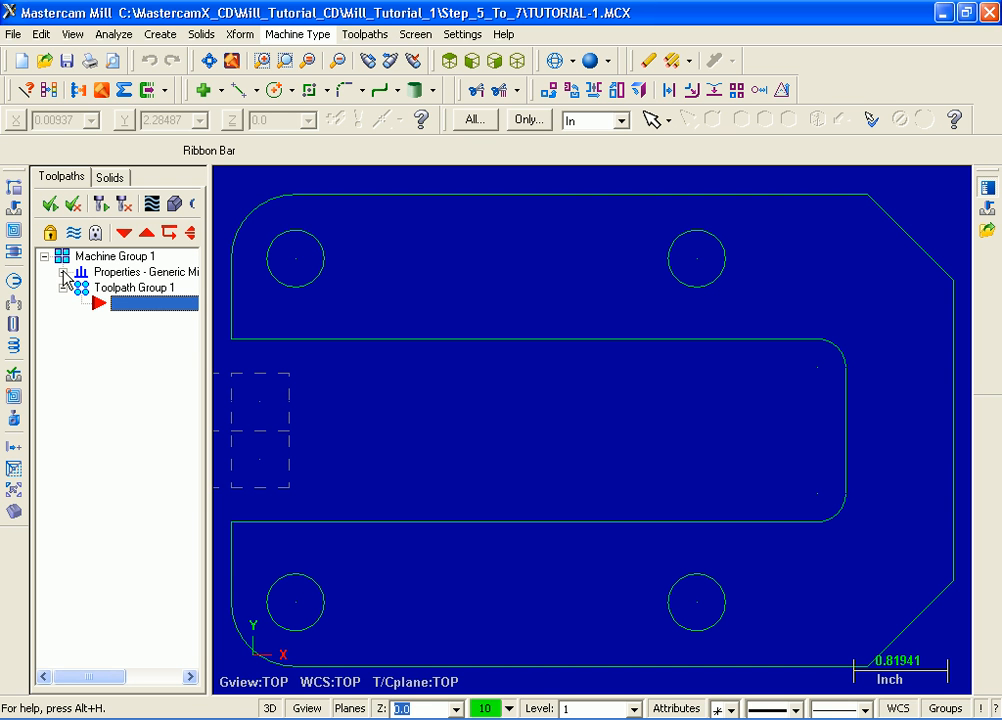
# - In the machine group's stock setup, size the rectangular stock to Y 4.25, X 6.5 and Z 0.5
pyautogui.click(63, 272)
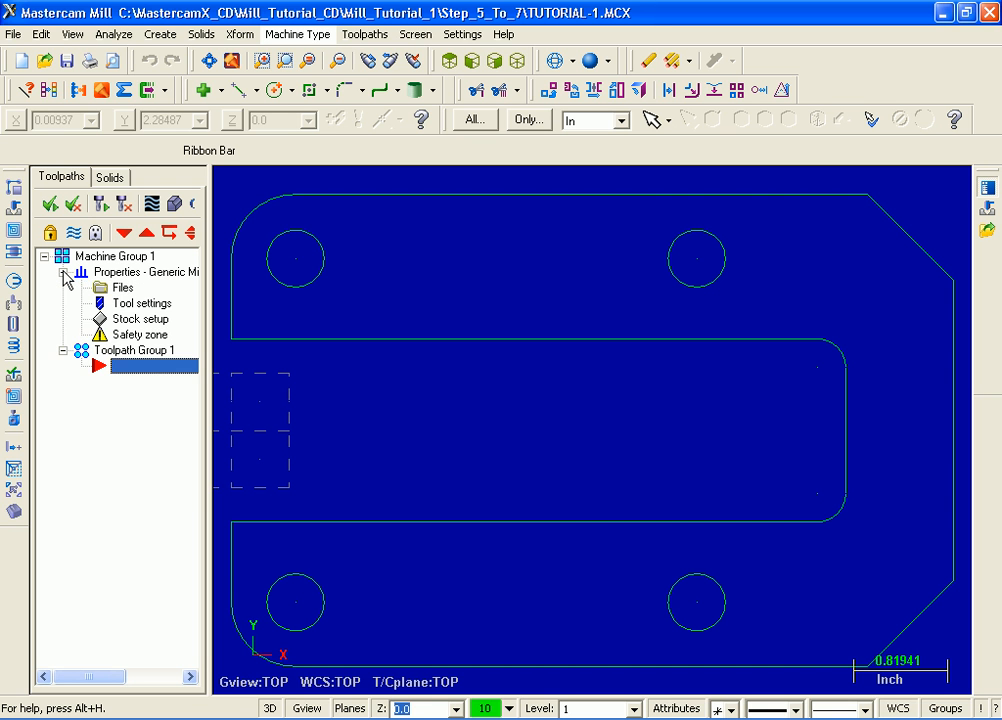
pyautogui.click(142, 319)
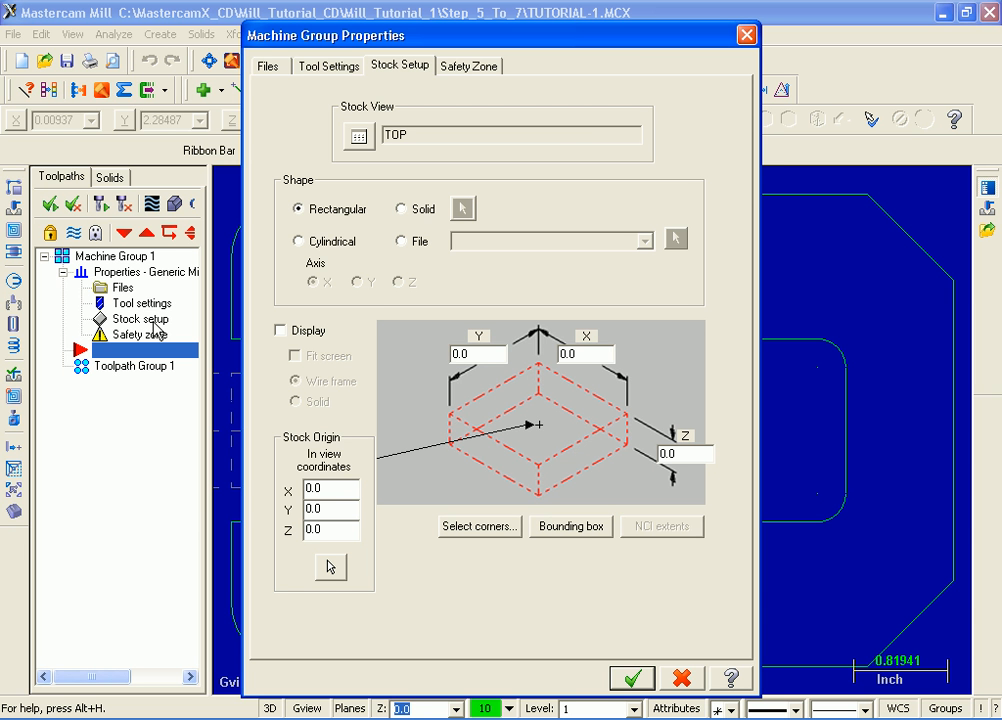
pyautogui.click(487, 355)
pyautogui.moveTo(487, 355); pyautogui.dragTo(428, 352)
pyautogui.write('4.25')
pyautogui.press('Tab')
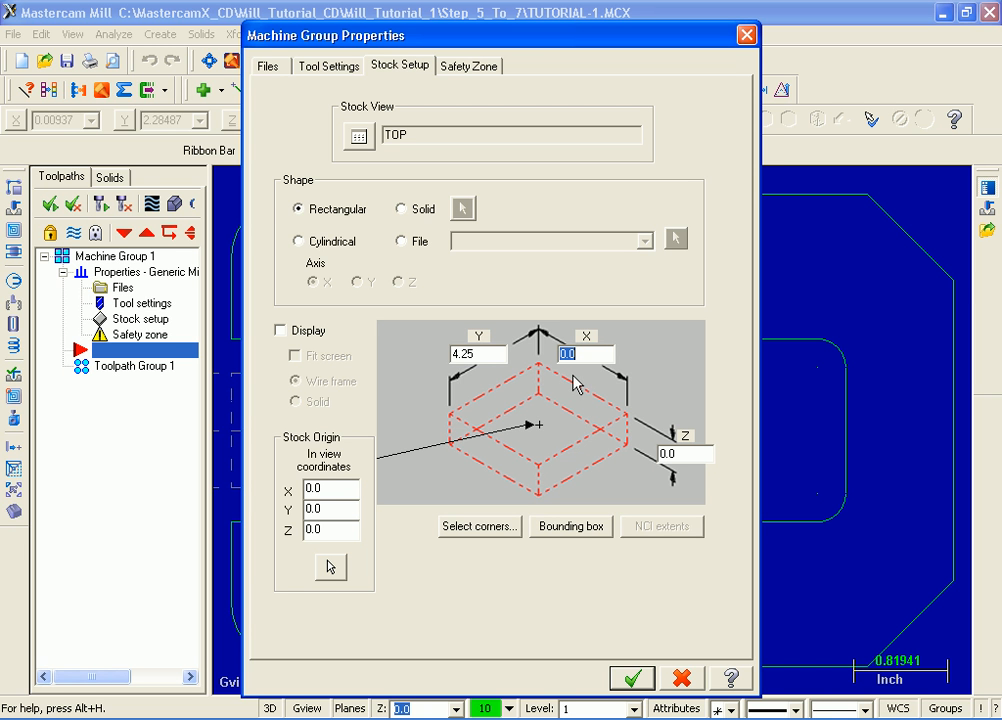
pyautogui.write('6.5')
pyautogui.press('Tab')
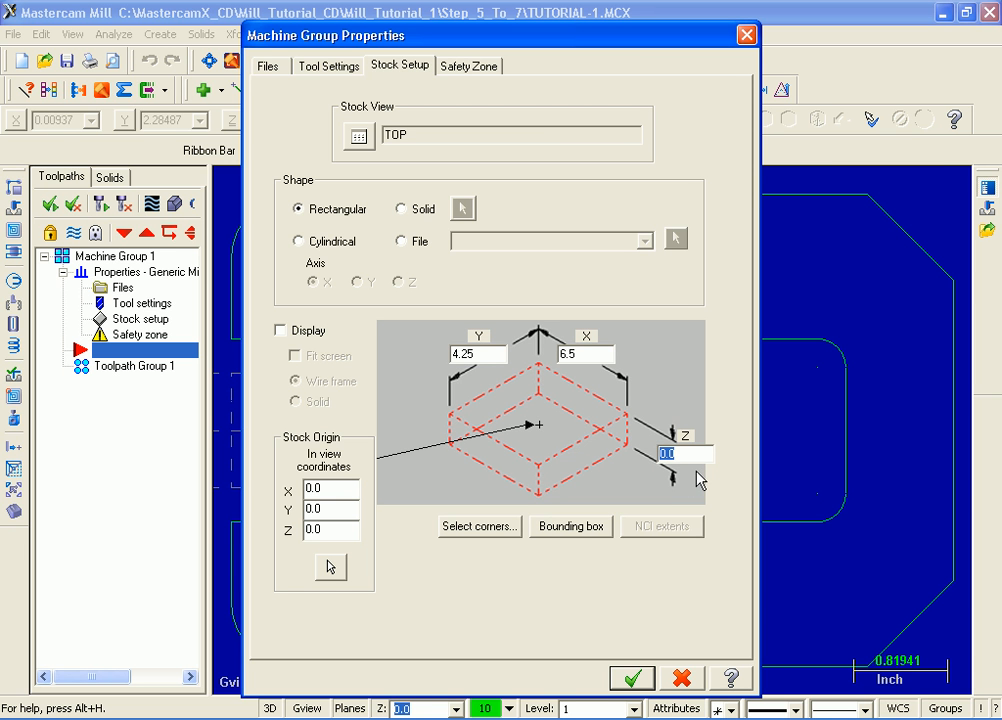
pyautogui.write('0.5')
# - Set the stock origin's X coordinate to 3.15 and turn on the wireframe stock display with Fit screen
pyautogui.press('Tab')
pyautogui.write('3.15')
pyautogui.press('Tab')
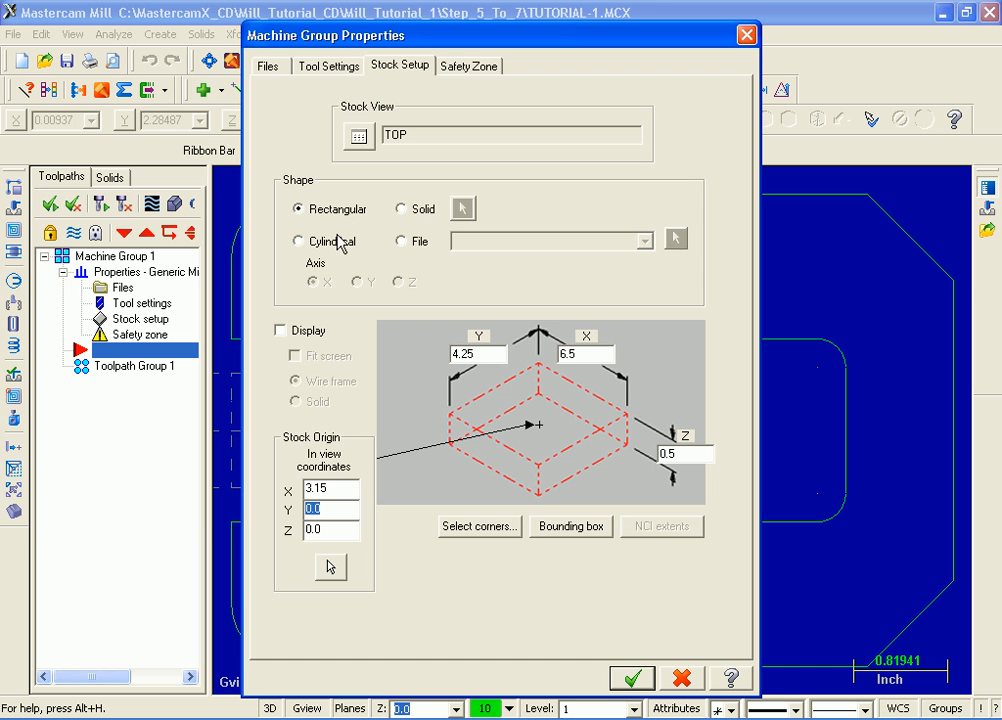
pyautogui.click(281, 331)
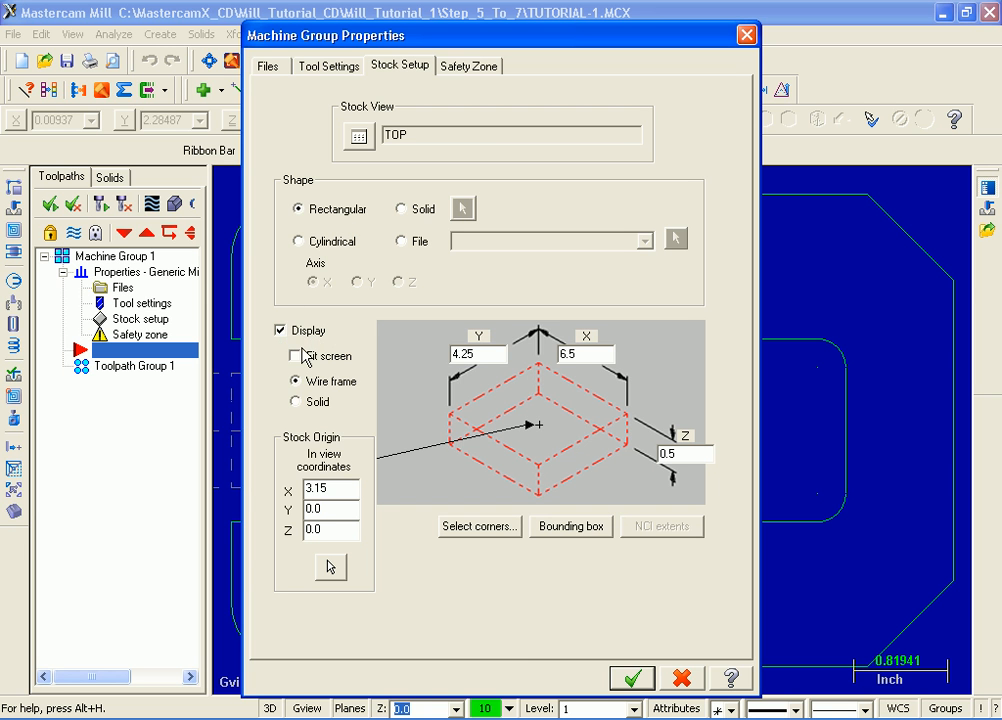
pyautogui.click(295, 356)
# - In the tool settings, enable sequential tool number assignment and the warning for duplicate tool numbers
pyautogui.click(345, 68)
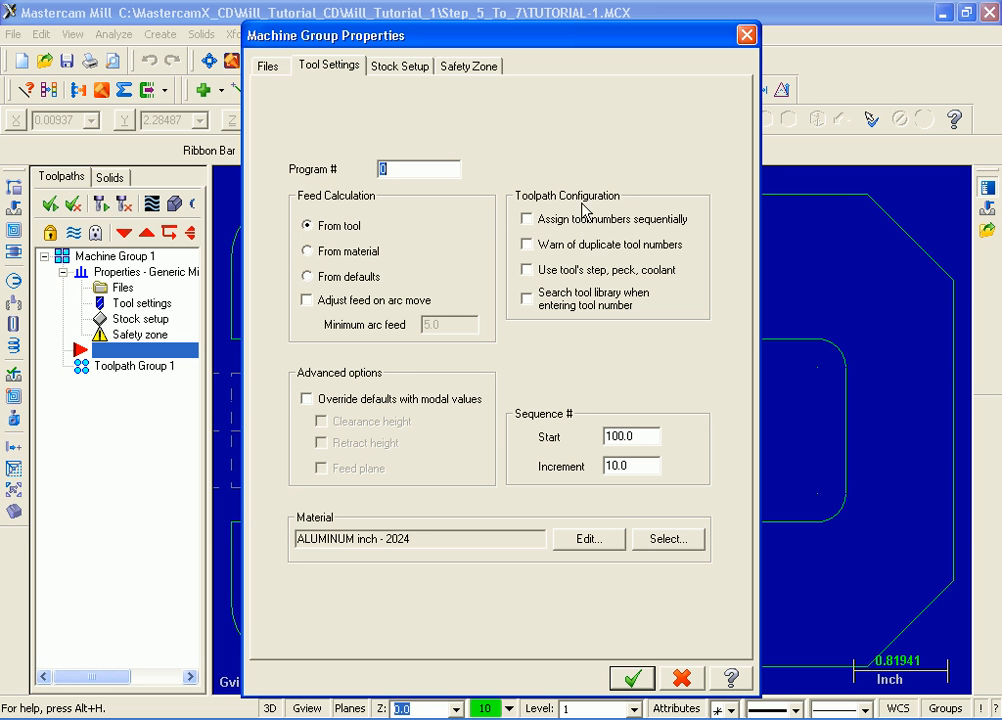
pyautogui.click(528, 219)
pyautogui.click(527, 245)
# - Override the defaults with modal values for clearance height, retract height and feed plane
pyautogui.click(308, 400)
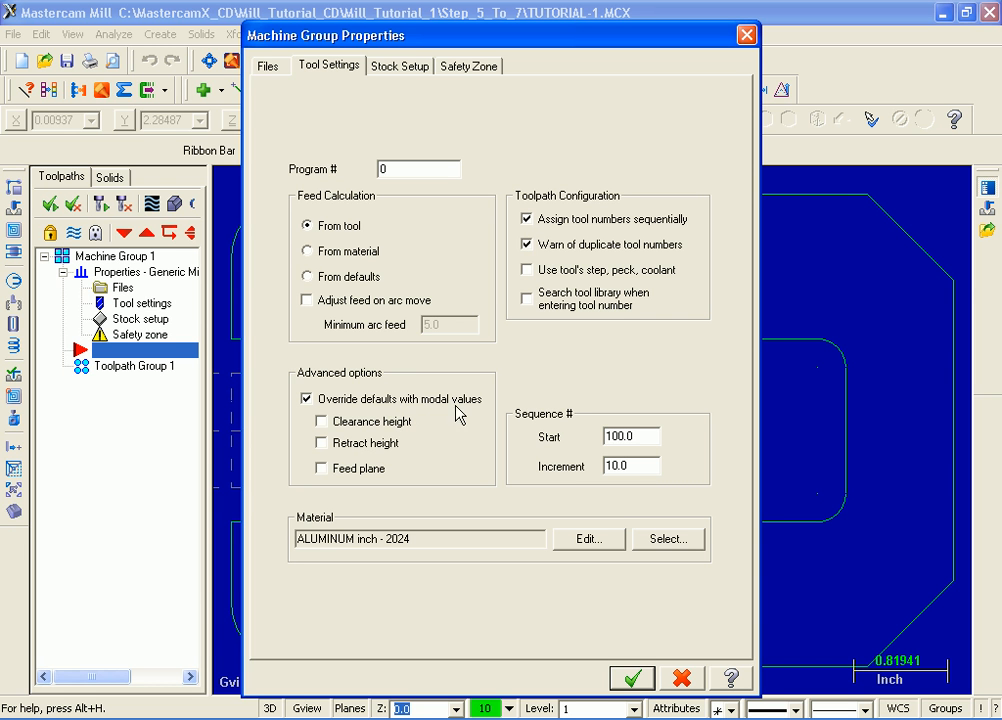
pyautogui.click(323, 423)
pyautogui.click(322, 443)
pyautogui.click(322, 468)
# - Set the sequence number start and increment both to 1.0 and accept the machine group properties
pyautogui.moveTo(656, 436); pyautogui.dragTo(597, 427)
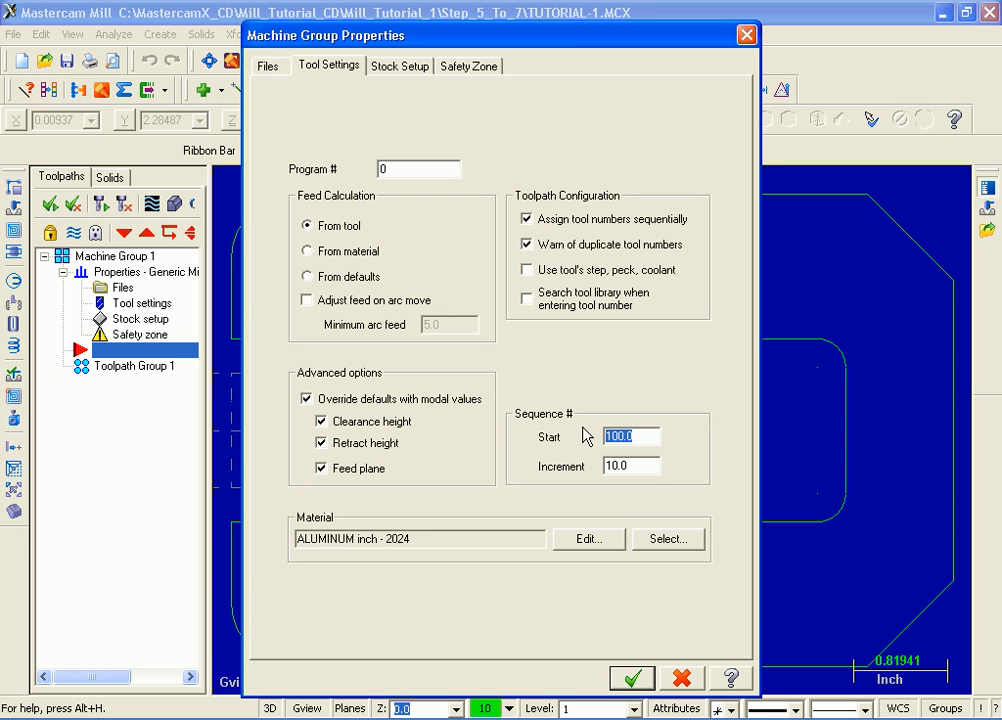
pyautogui.write('1.0')
pyautogui.moveTo(642, 466); pyautogui.dragTo(570, 460)
pyautogui.write('1.0')
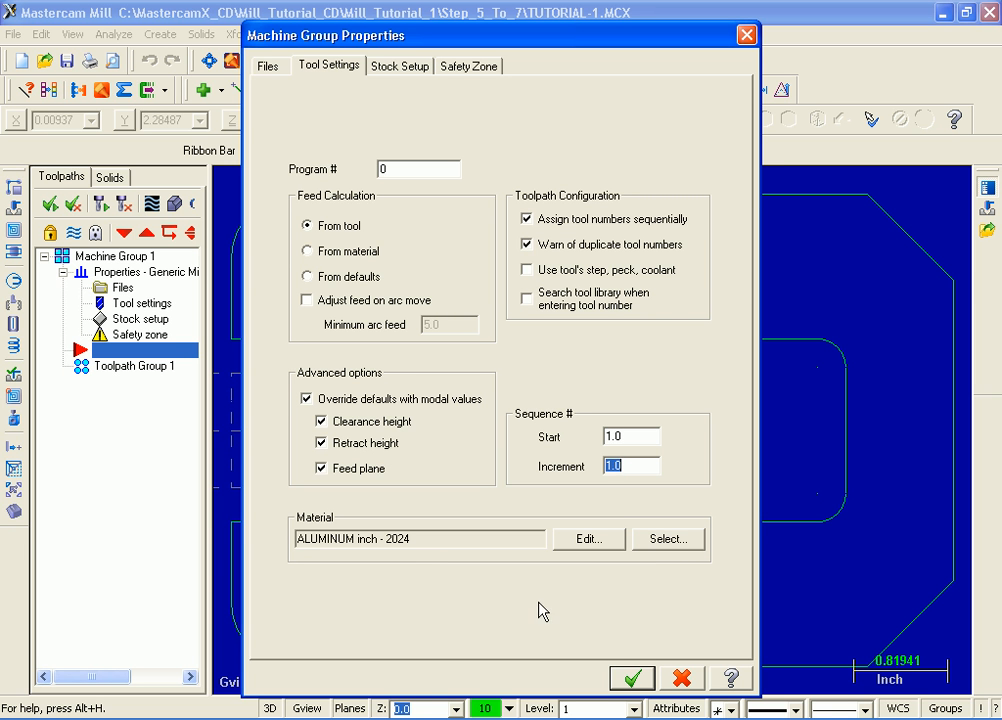
pyautogui.click(630, 680)
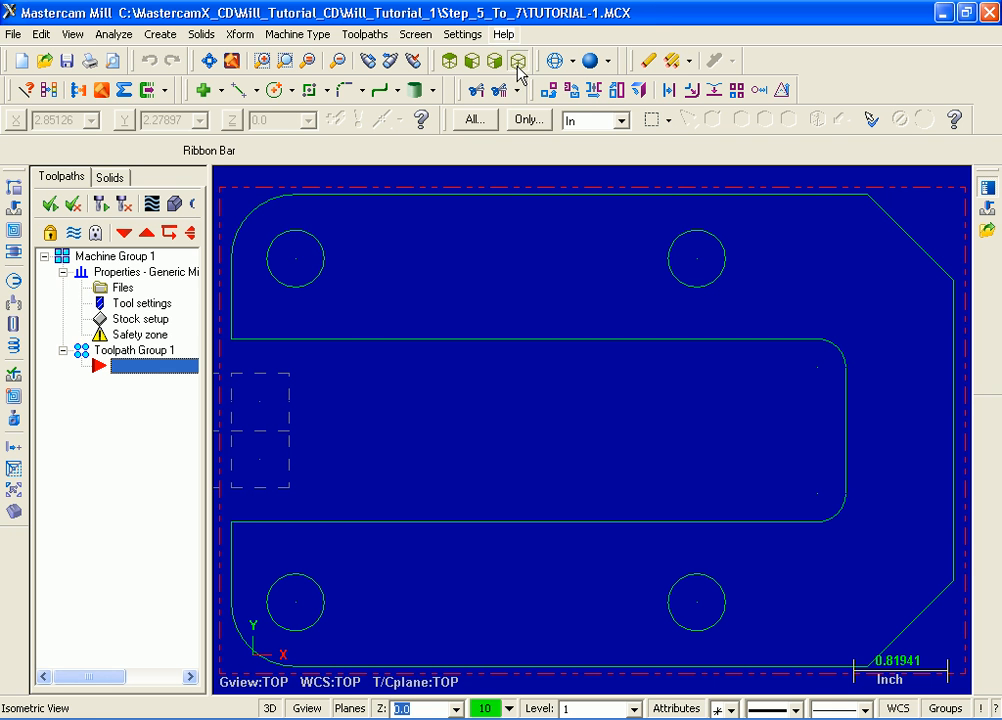
# - Create a drill toolpath on the centres of the four circles, selected clockwise from the part's upper-left hole
pyautogui.click(518, 62)
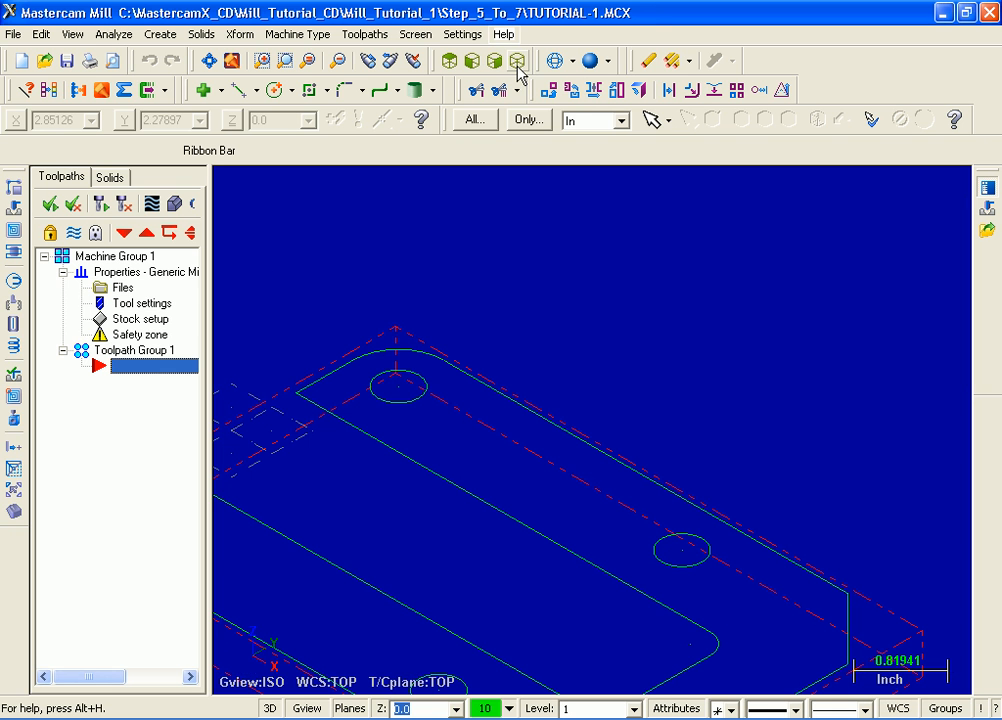
pyautogui.click(209, 62)
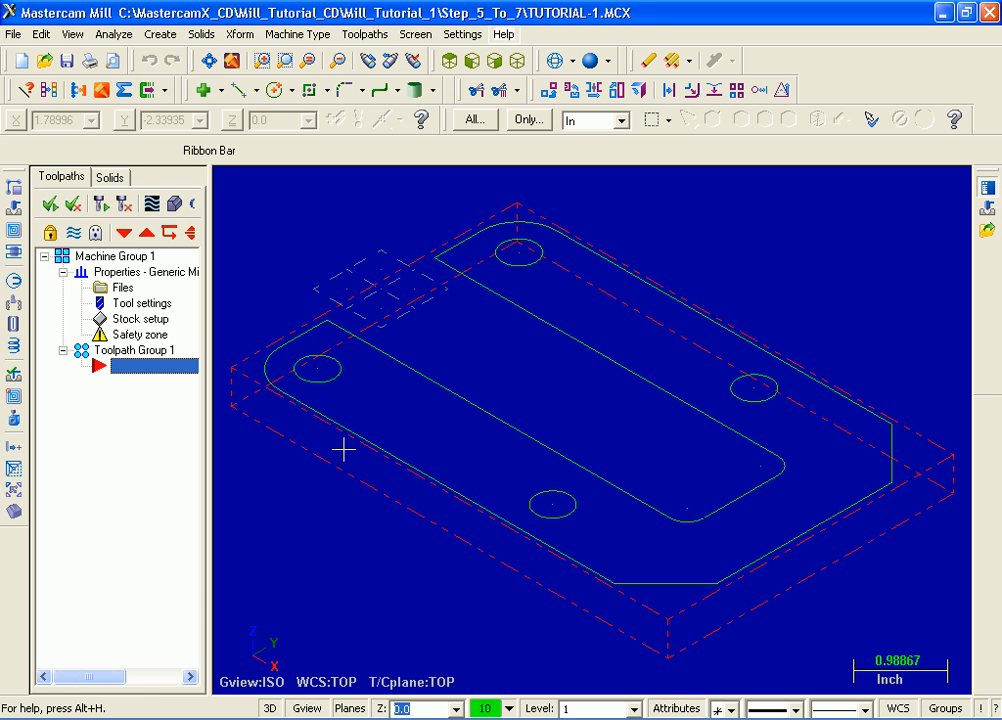
pyautogui.click(449, 62)
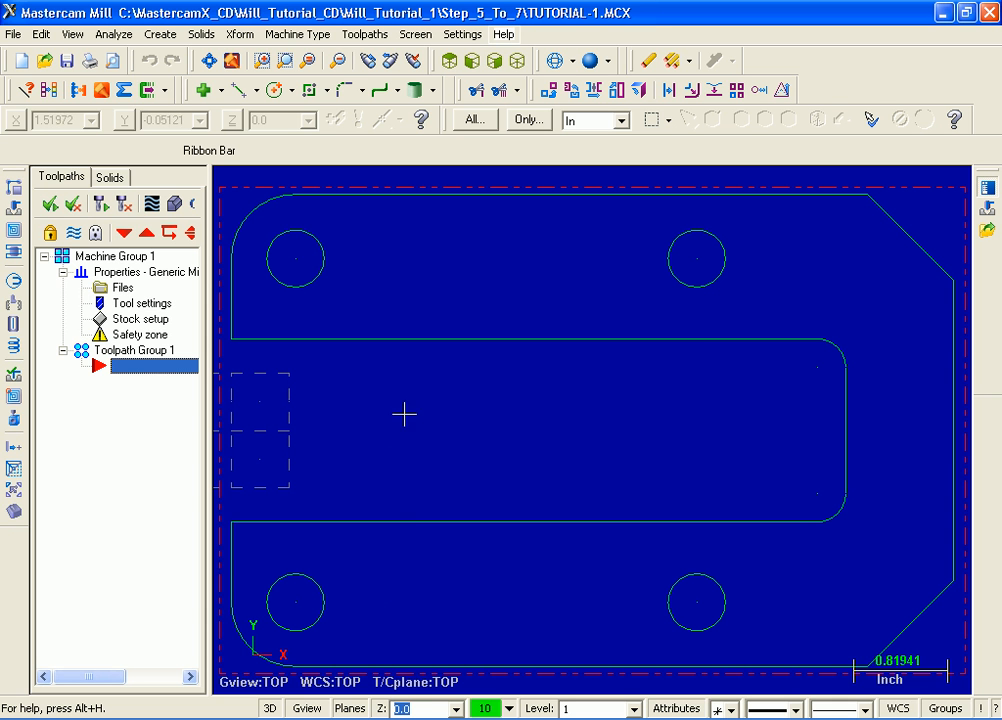
pyautogui.click(372, 36)
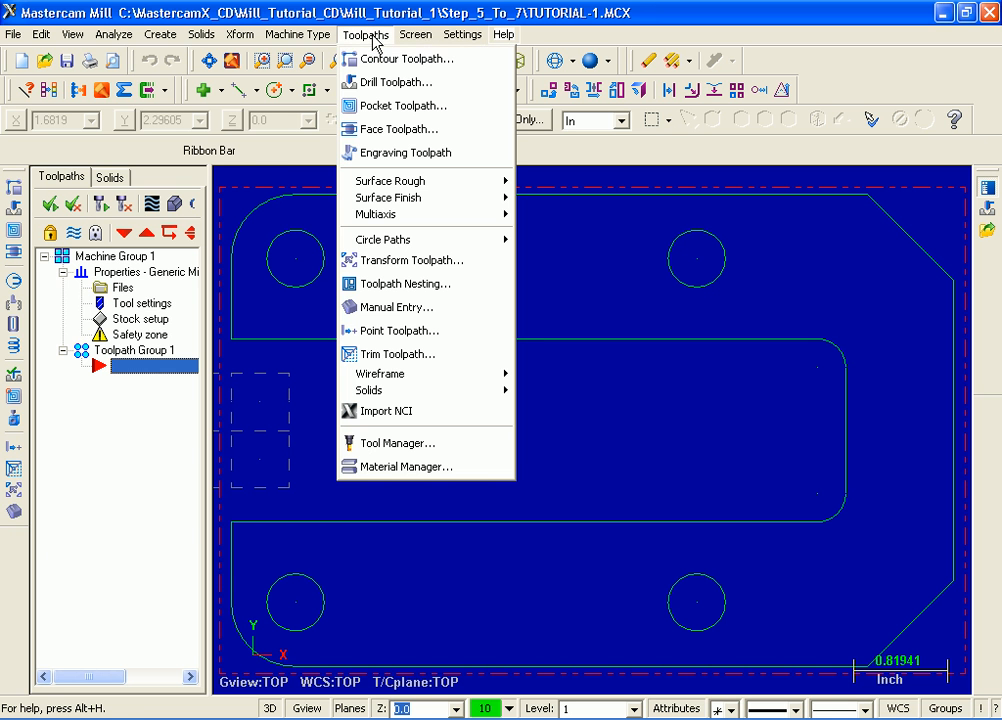
pyautogui.click(377, 88)
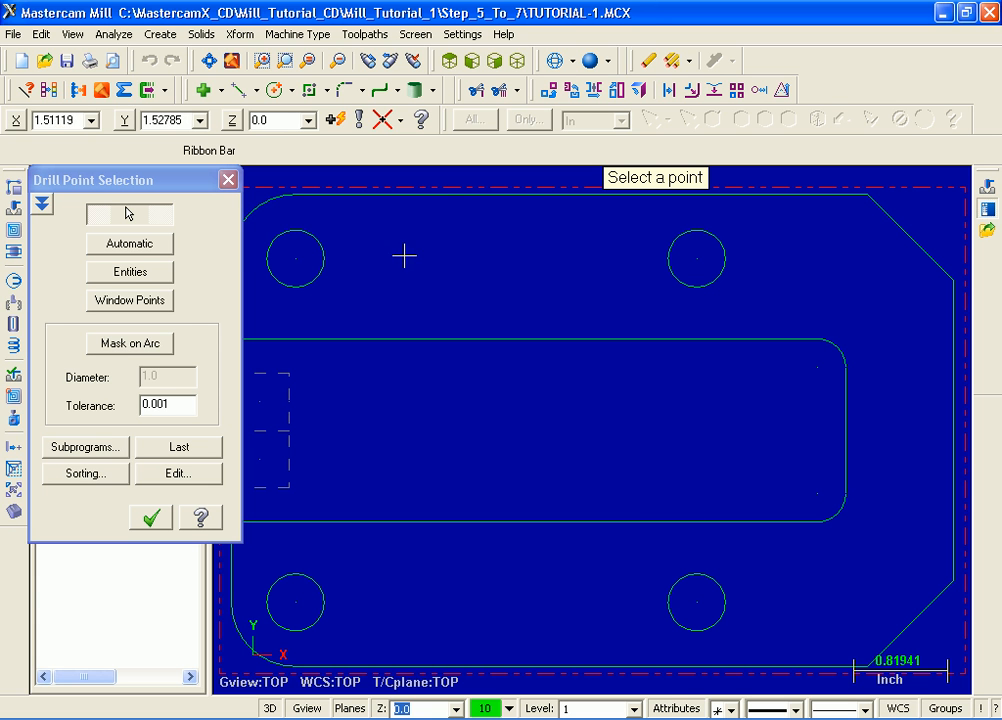
pyautogui.click(296, 258)
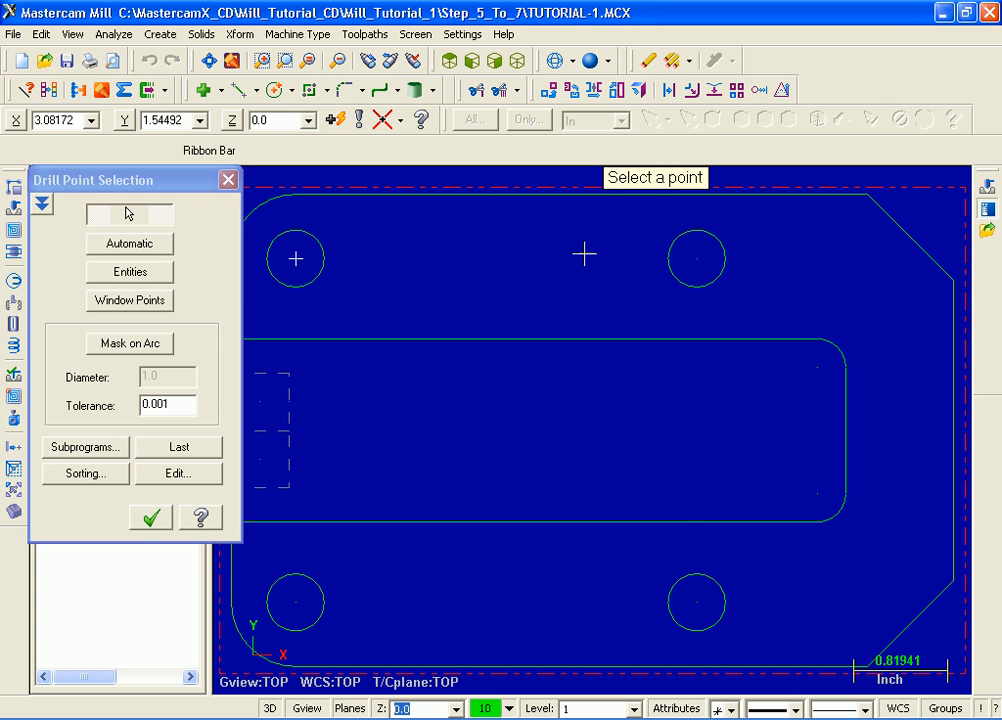
pyautogui.click(692, 256)
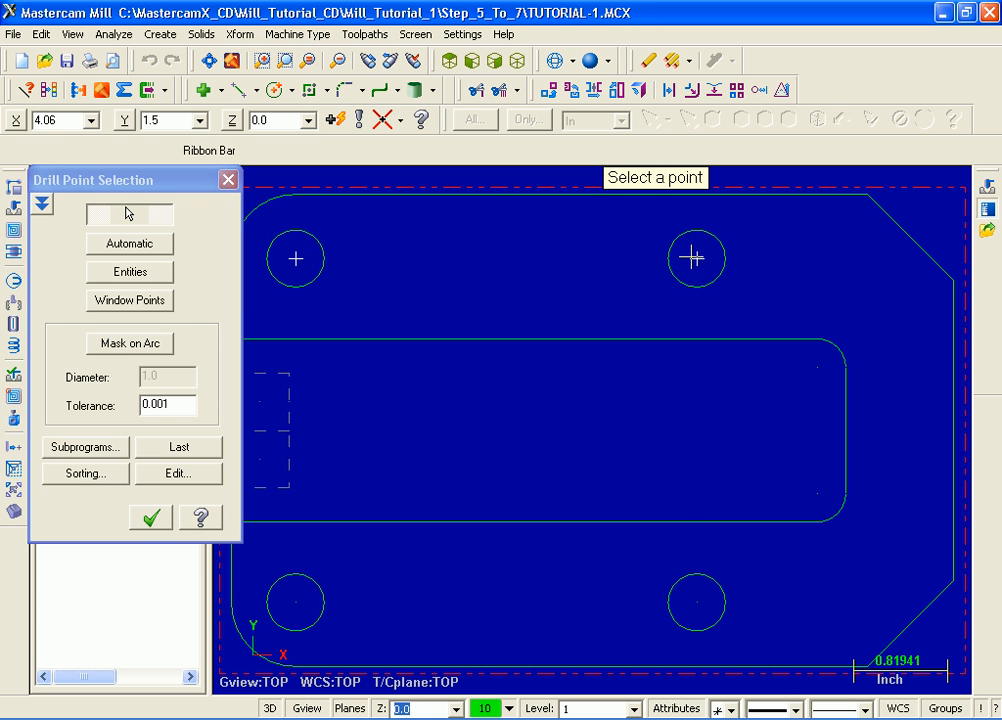
pyautogui.click(697, 601)
pyautogui.click(296, 601)
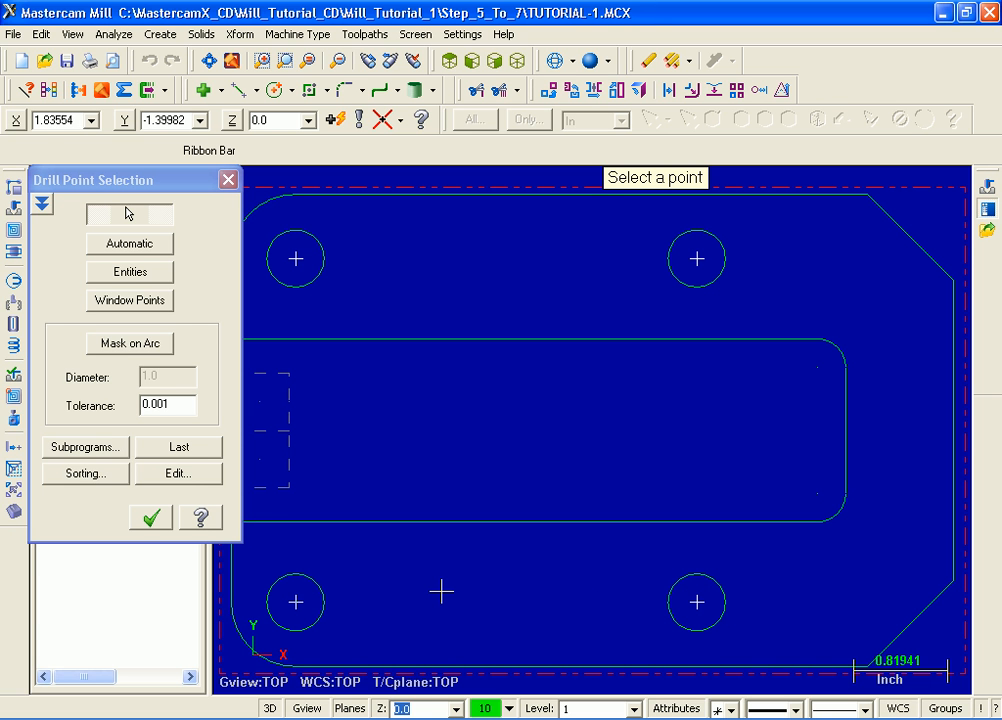
pyautogui.click(147, 518)
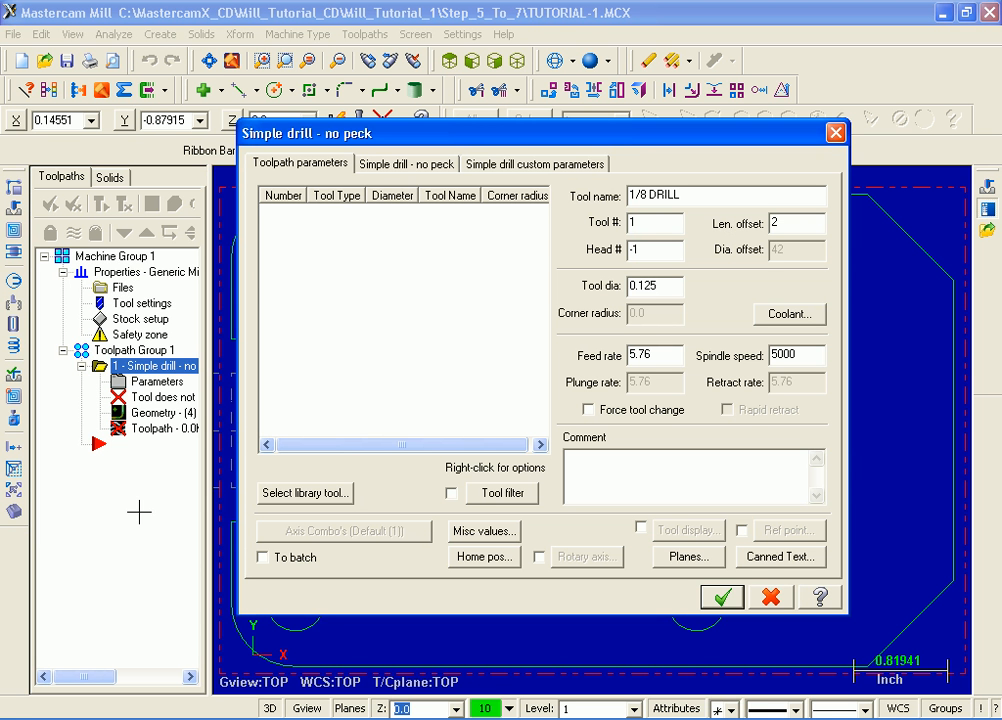
# - Keep the tool list in Details view and choose the 1/2 CENTERDRILL from the unfiltered MILL_INCH library
pyautogui.rightClick(358, 341)
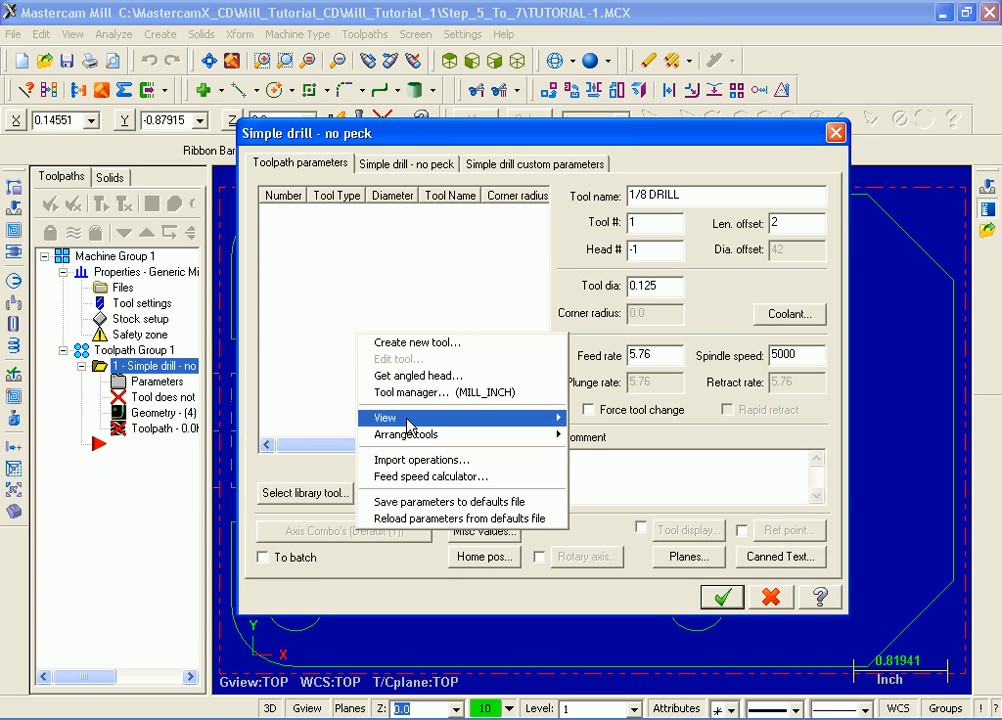
pyautogui.moveTo(407, 420)
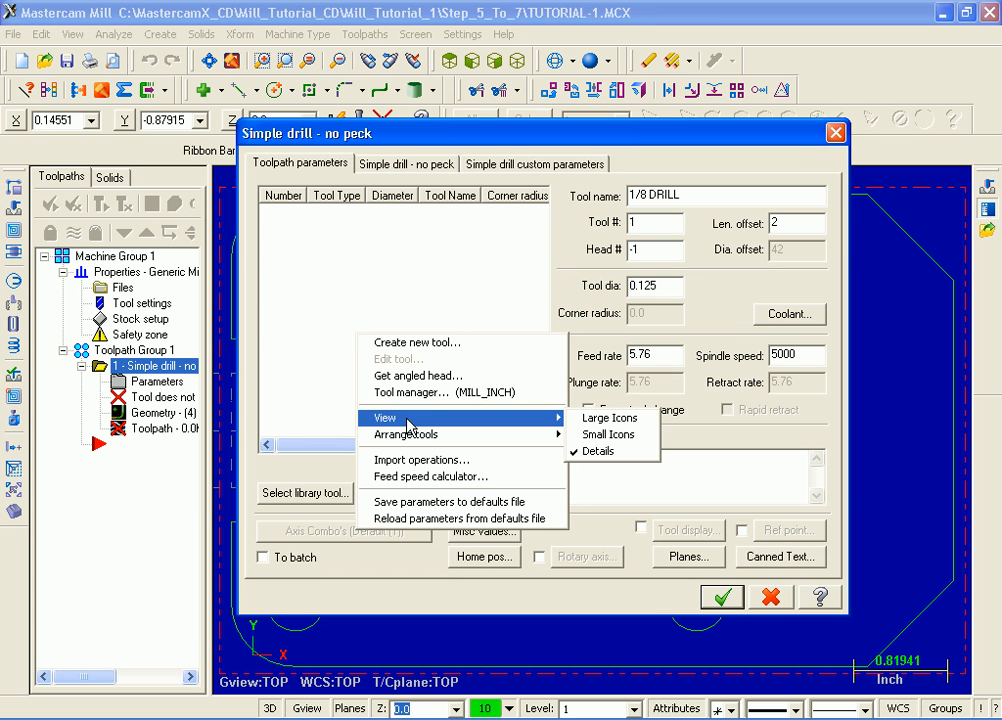
pyautogui.click(612, 451)
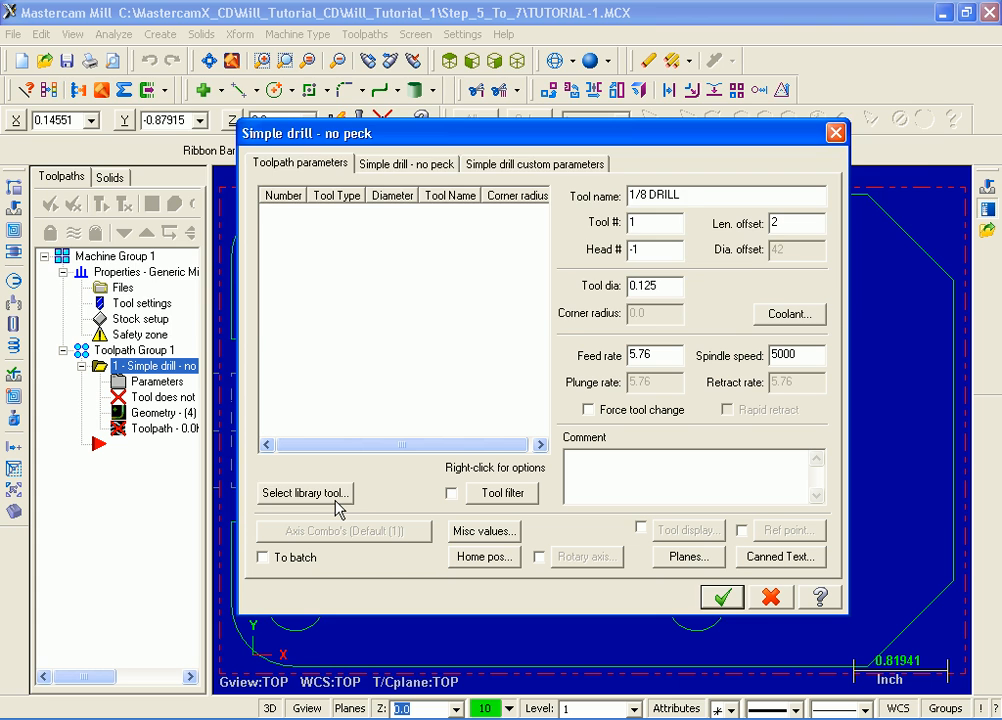
pyautogui.click(305, 493)
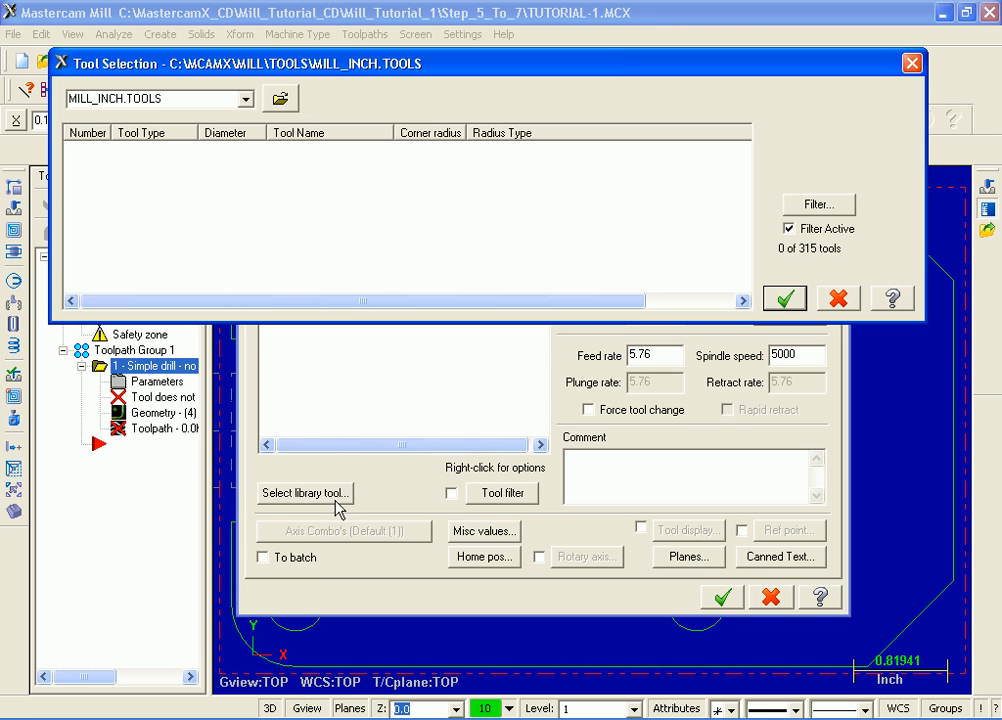
pyautogui.click(791, 230)
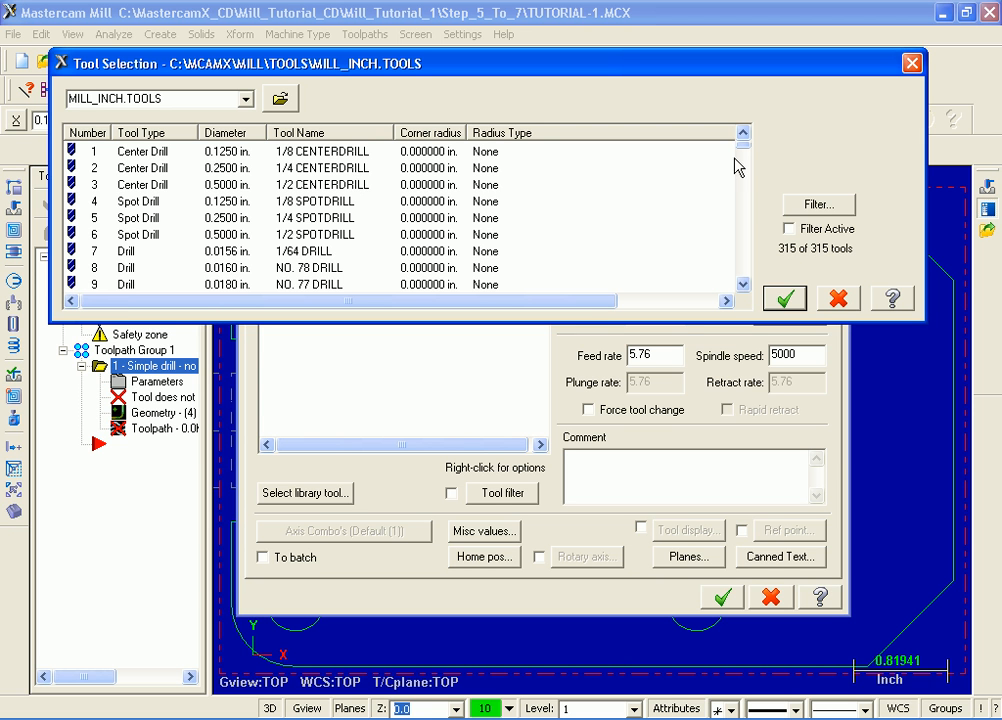
pyautogui.moveTo(742, 150)
pyautogui.mouseDown()
pyautogui.moveTo(720, 161)
pyautogui.moveTo(724, 250)
pyautogui.moveTo(748, 147)
pyautogui.mouseUp()
pyautogui.click(316, 186)
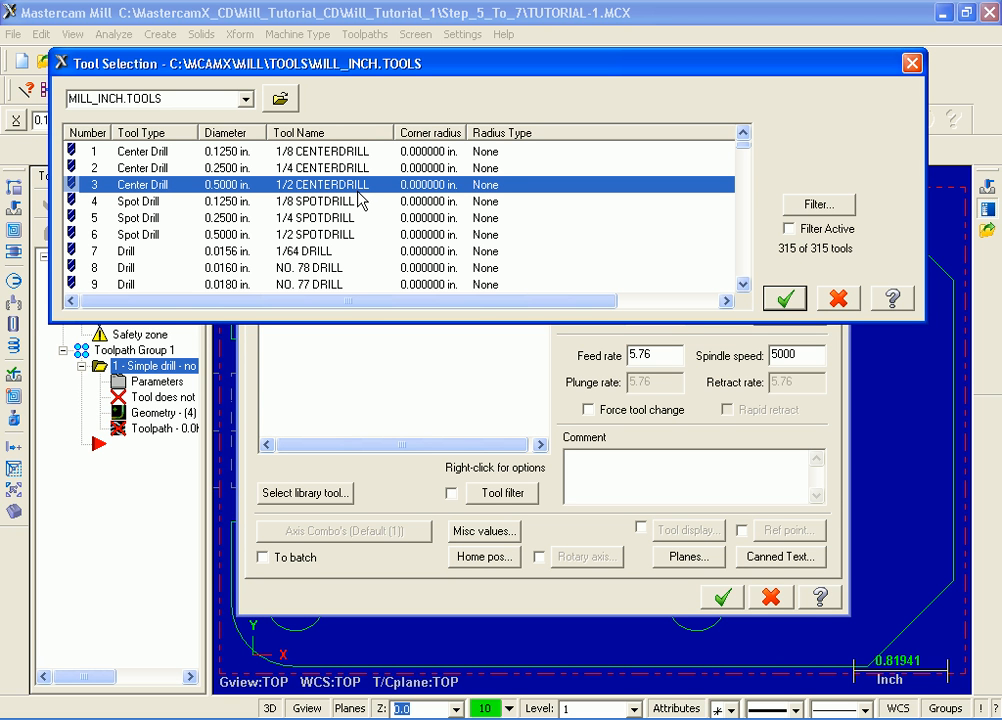
pyautogui.click(785, 297)
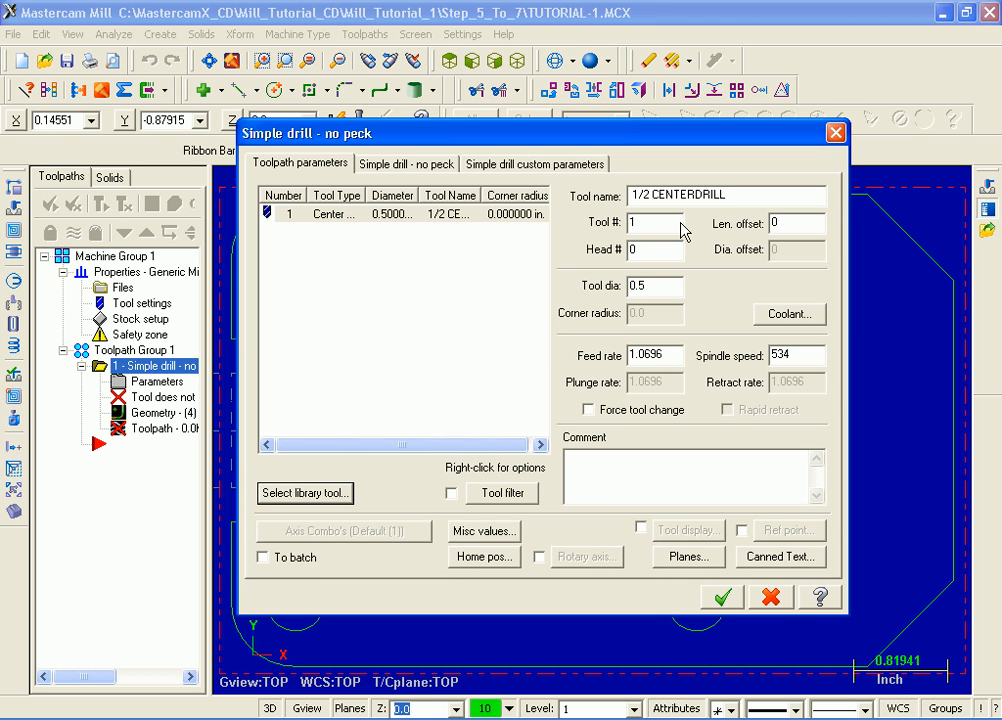
# - Set the center drill's length offset to 1 and enter the comment "Center drill 4 holes"
pyautogui.moveTo(802, 224); pyautogui.dragTo(747, 215)
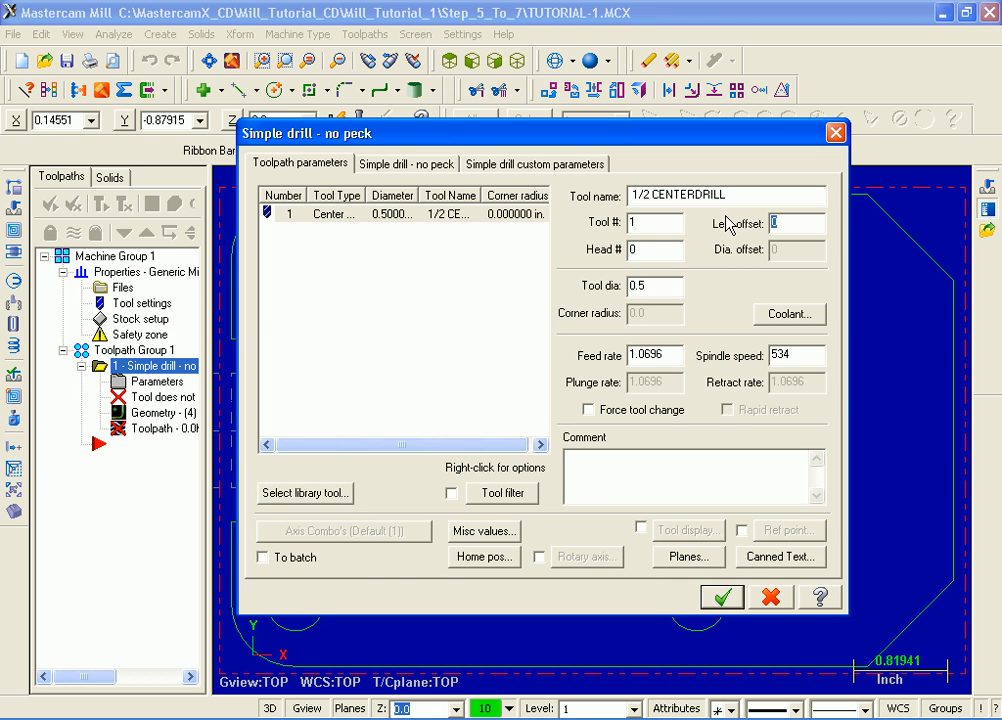
pyautogui.write('1')
pyautogui.press('Return')
pyautogui.click(590, 466)
pyautogui.write('Center drill 4 holes')
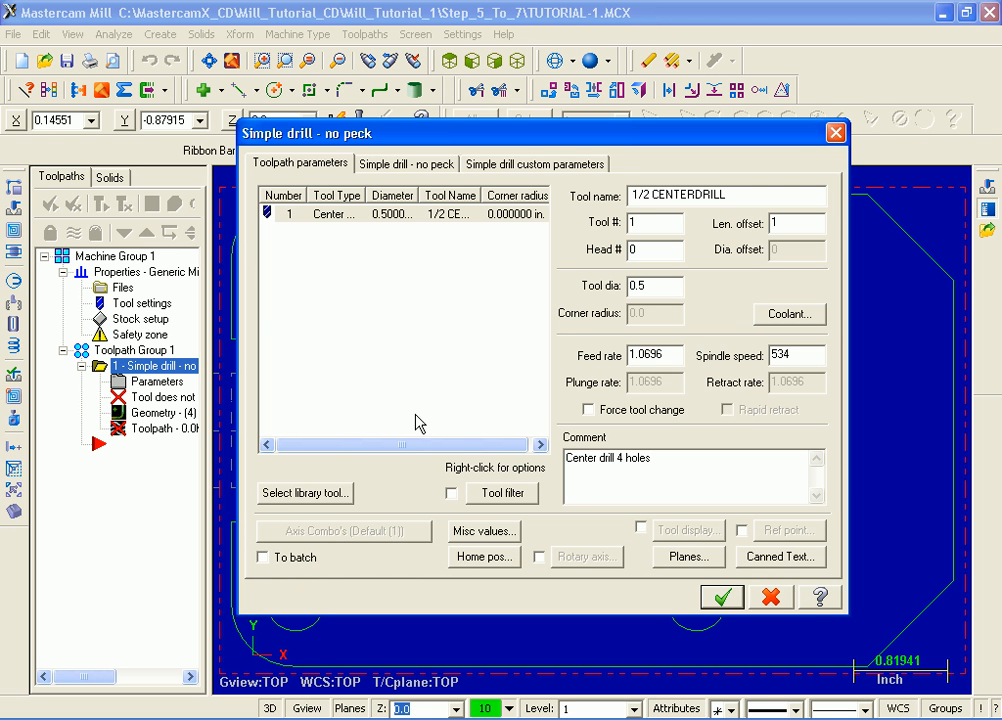
# - Enable the 2.0 clearance only at the operation's start and end, set the center drilling depth to -.15, and accept the toolpath
pyautogui.click(392, 164)
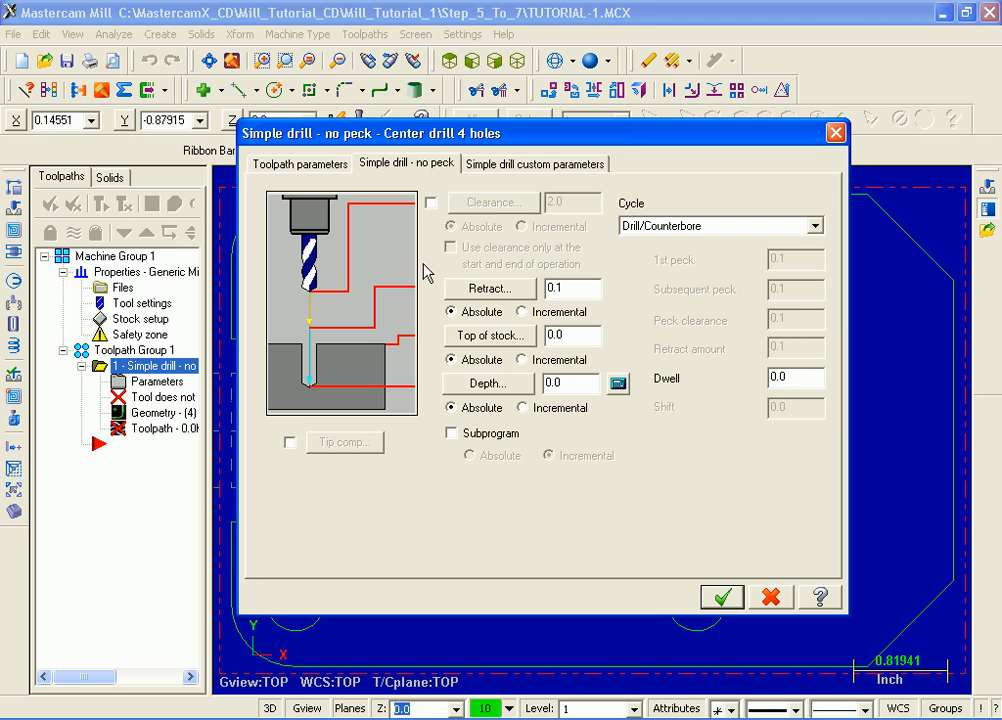
pyautogui.click(431, 205)
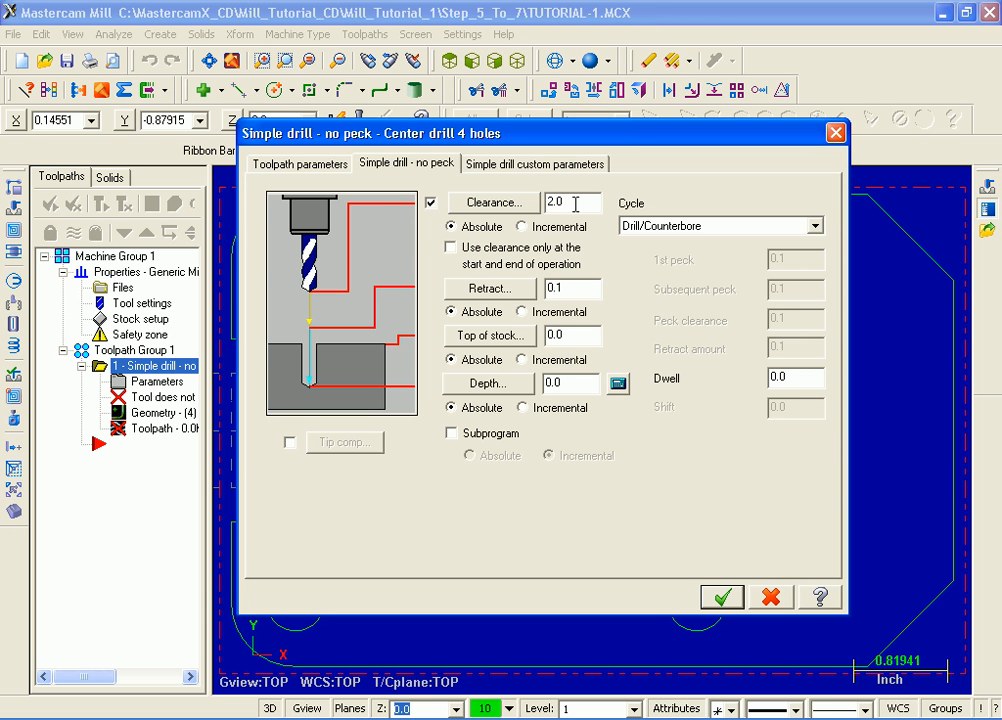
pyautogui.click(451, 249)
pyautogui.doubleClick(558, 384)
pyautogui.write('-.15')
pyautogui.click(720, 598)
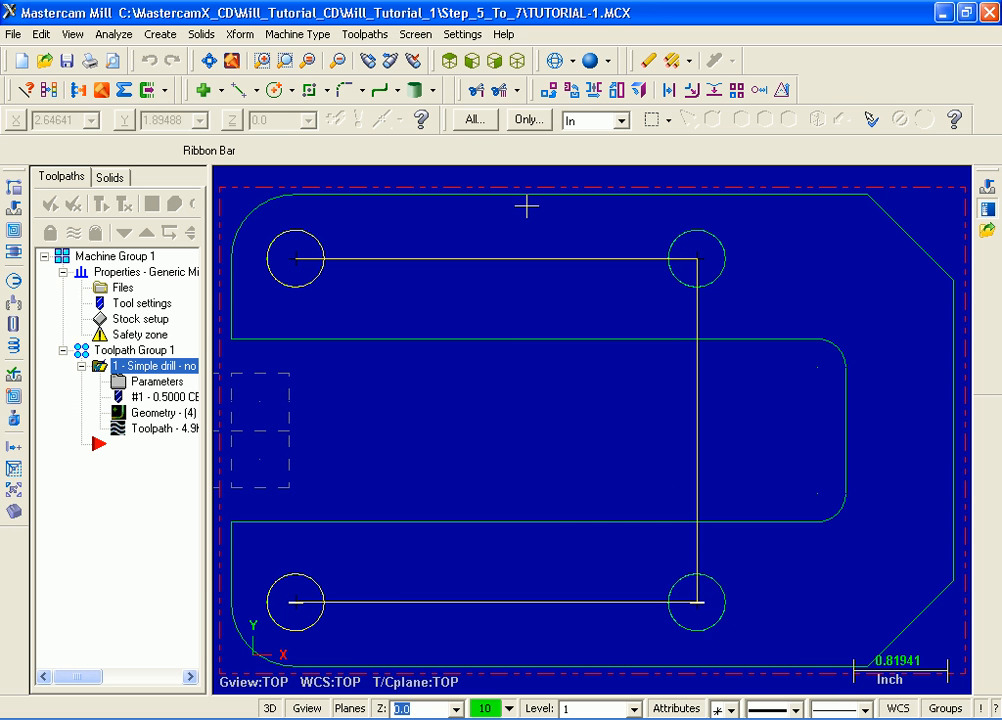
# - Create a second drill toolpath that reuses the last selection of four hole centre points
pyautogui.click(380, 40)
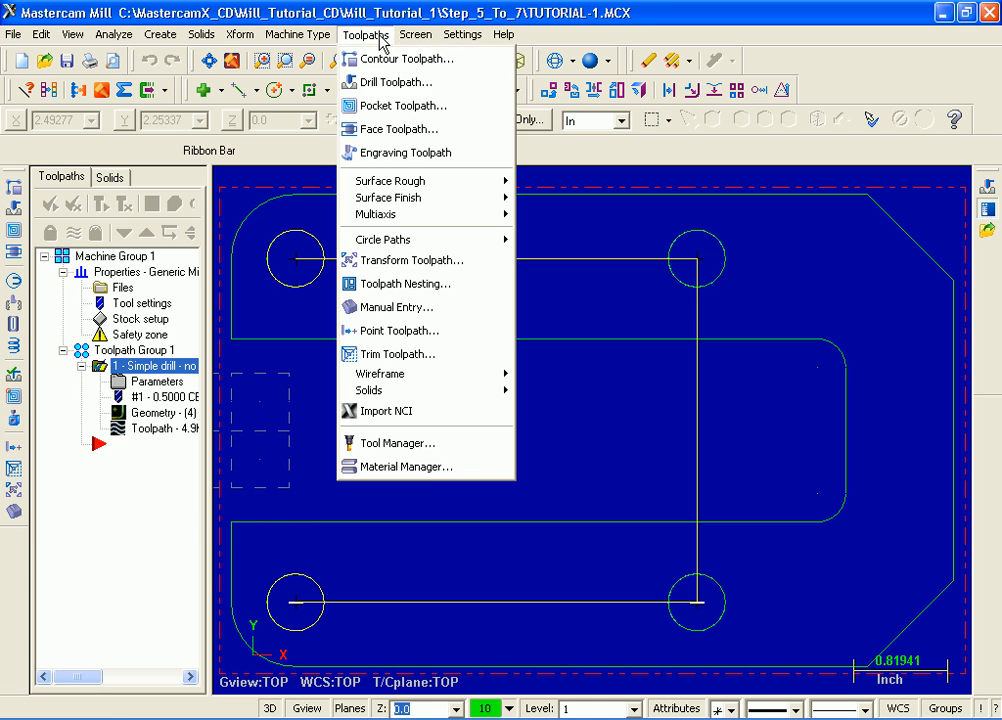
pyautogui.click(390, 82)
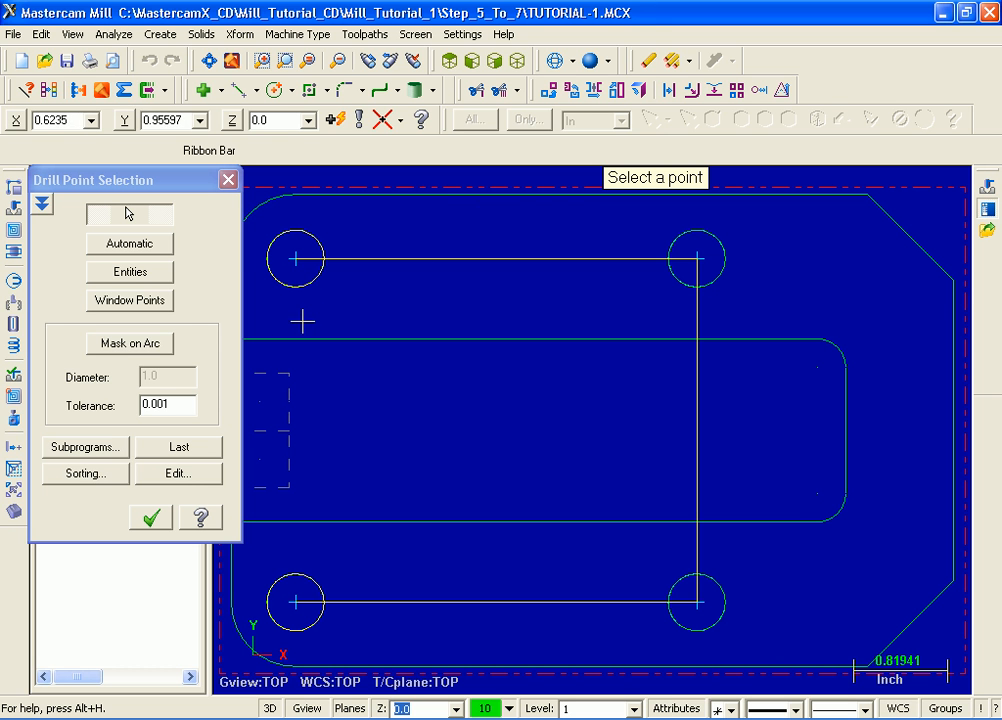
pyautogui.click(189, 448)
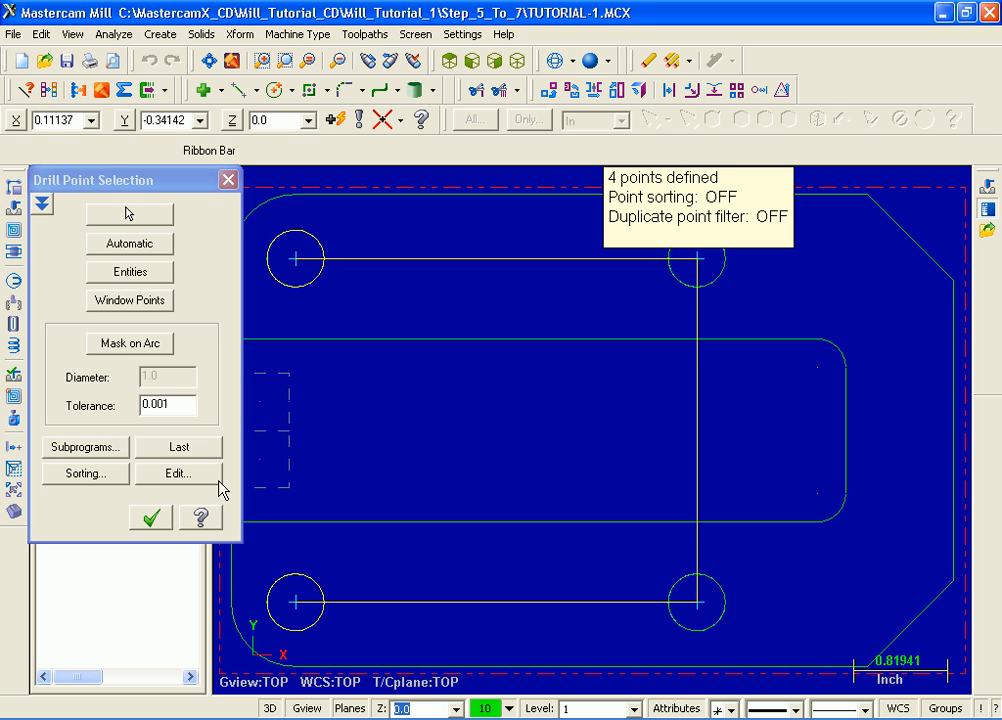
pyautogui.click(152, 518)
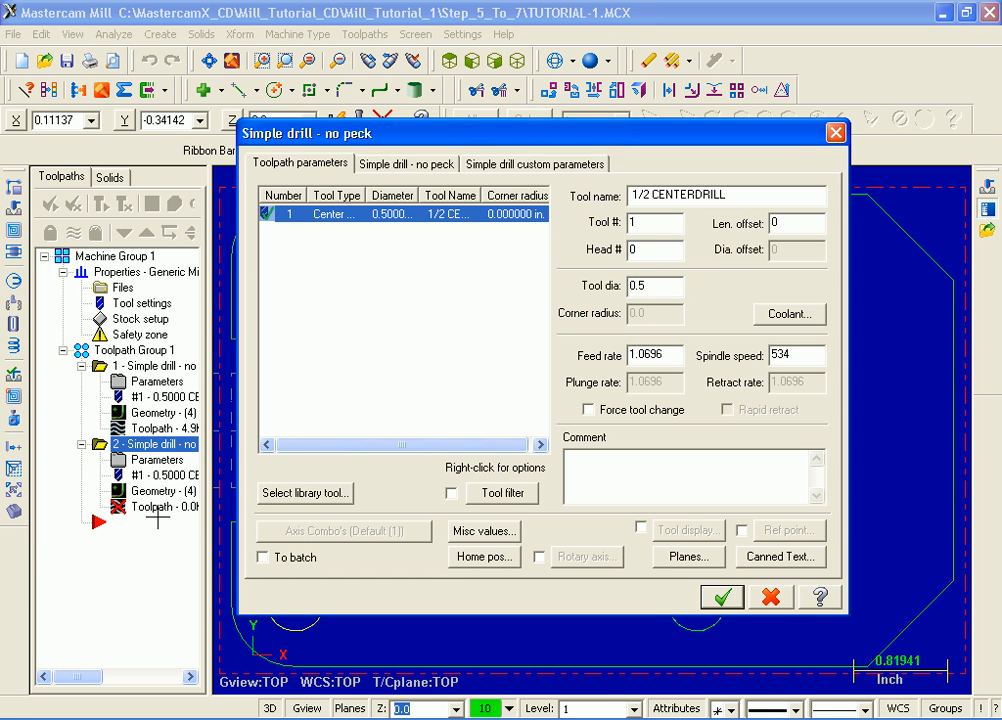
# - Filter the MILL_INCH library to the Drill tool type with diameter equal to 0.5 and choose the 1/2 DRILL
pyautogui.click(305, 493)
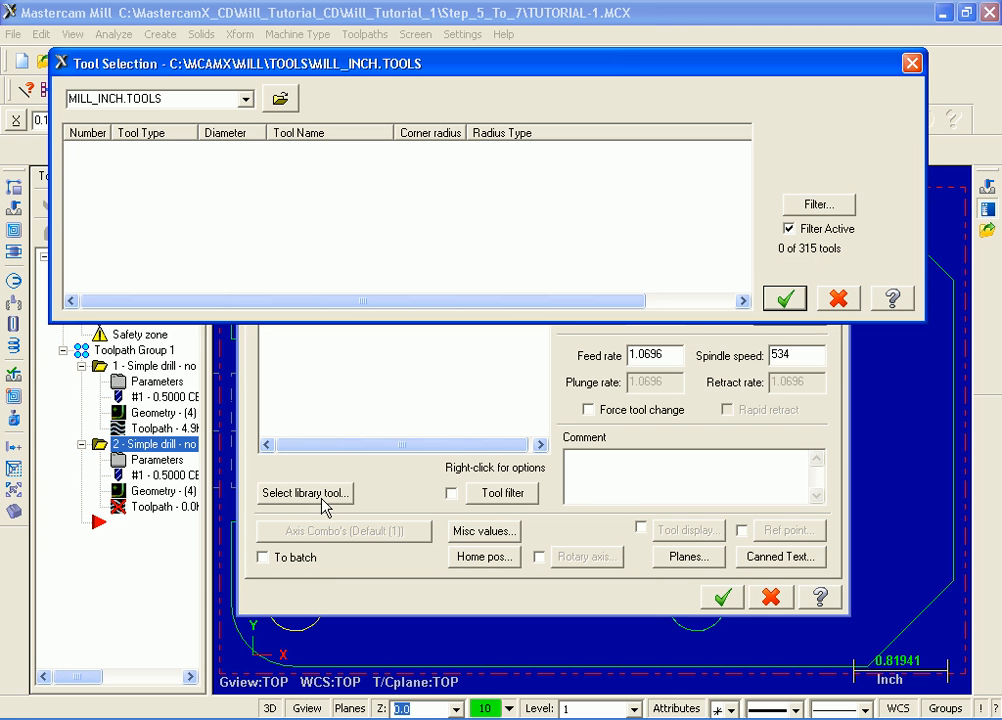
pyautogui.click(846, 207)
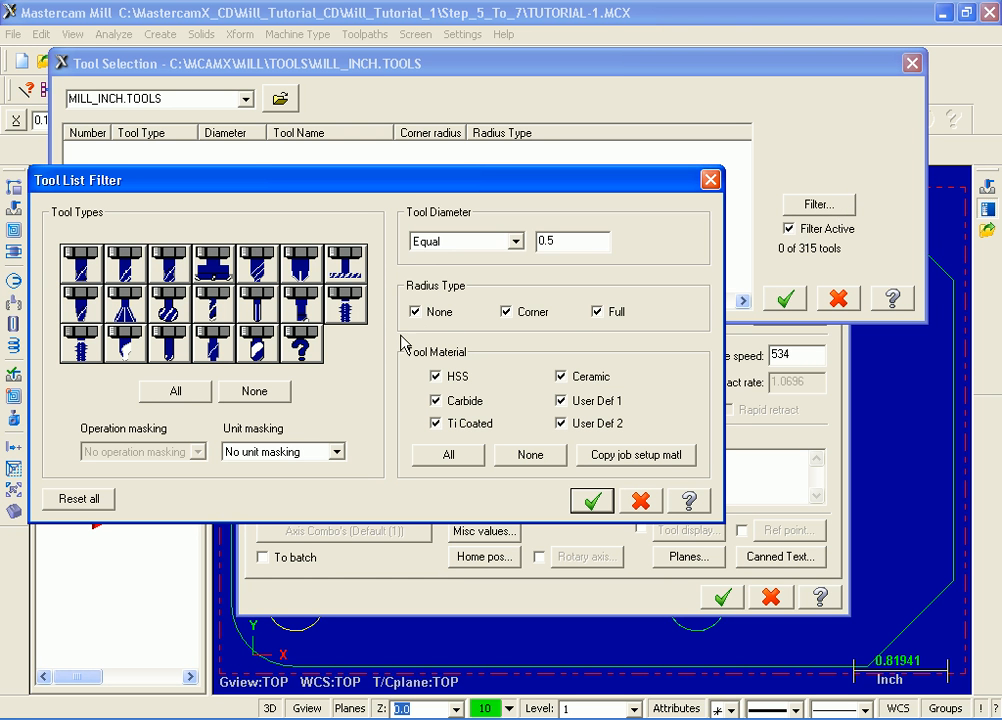
pyautogui.click(273, 393)
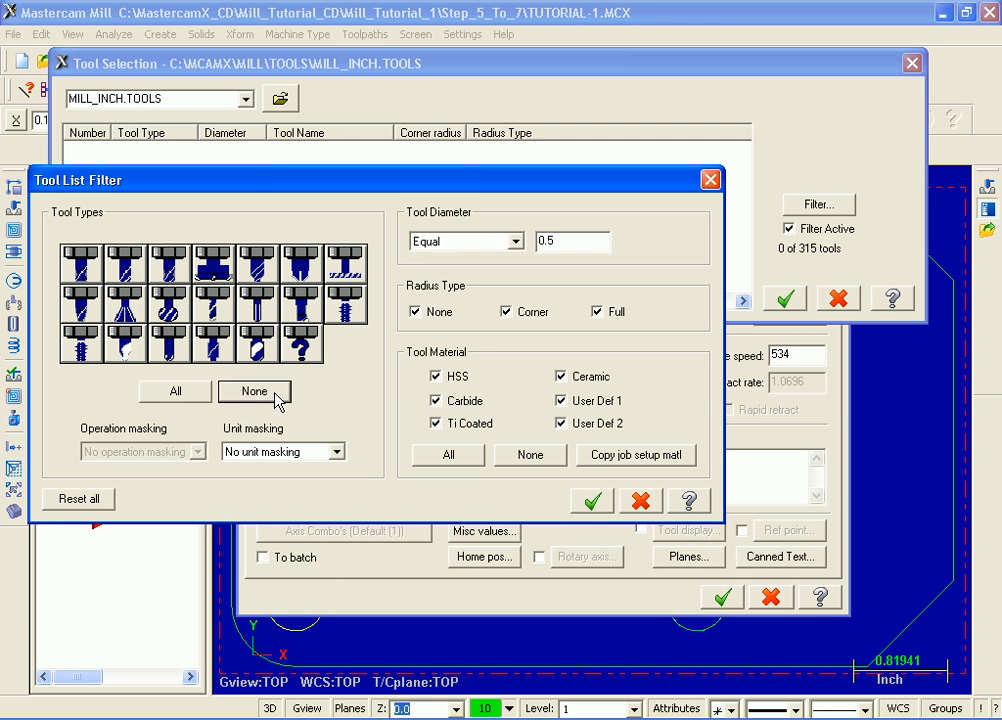
pyautogui.click(222, 305)
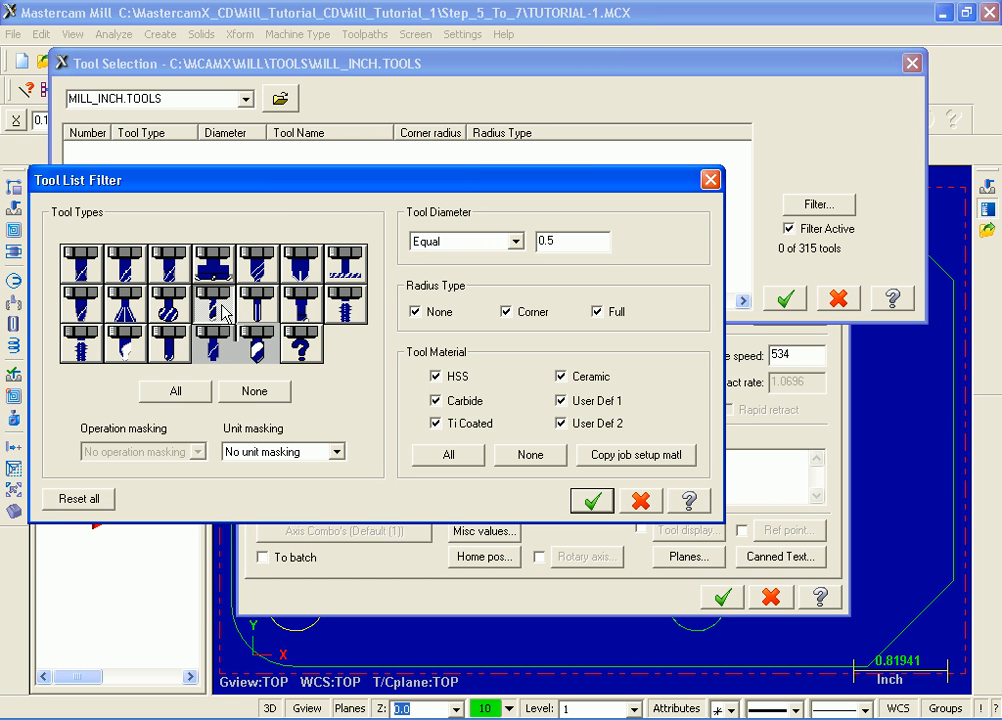
pyautogui.click(517, 242)
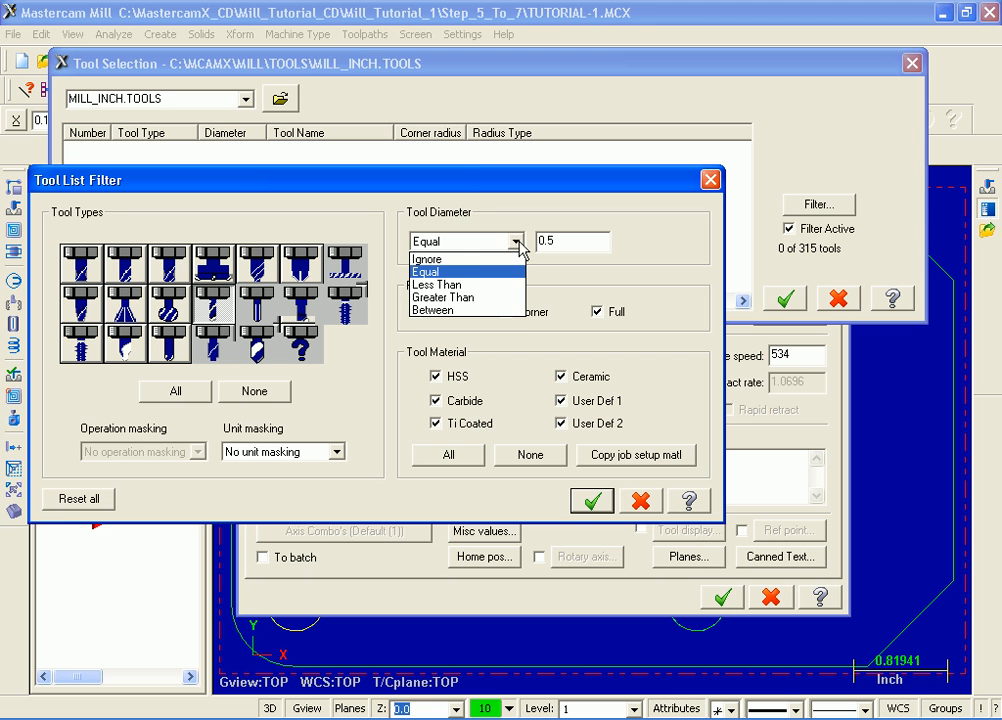
pyautogui.click(472, 278)
pyautogui.press('Tab')
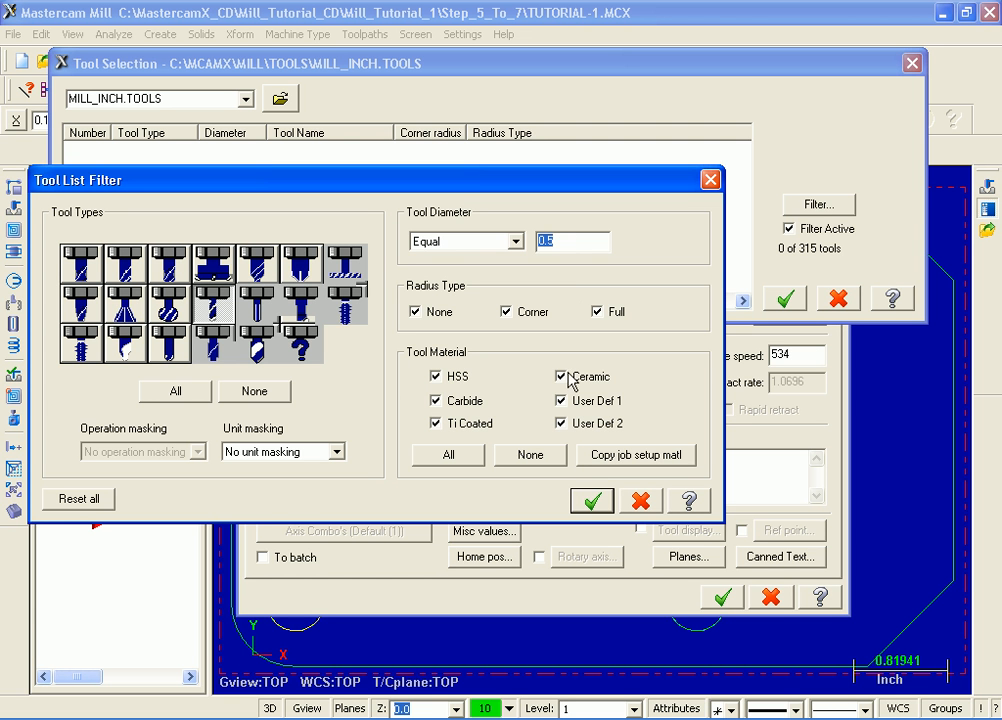
pyautogui.click(593, 500)
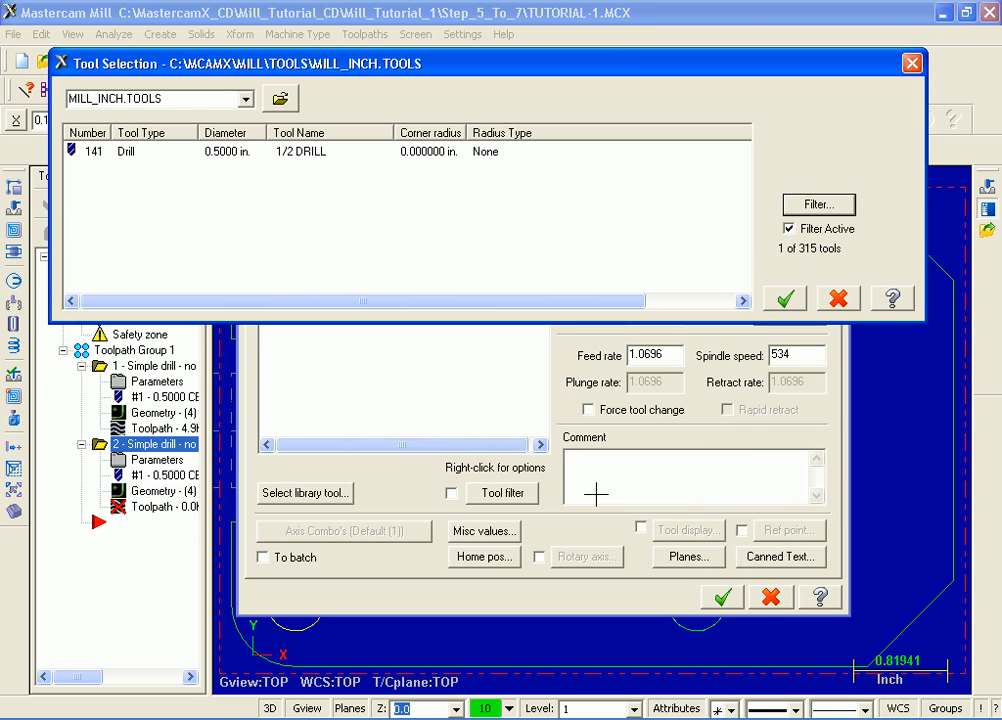
pyautogui.click(238, 153)
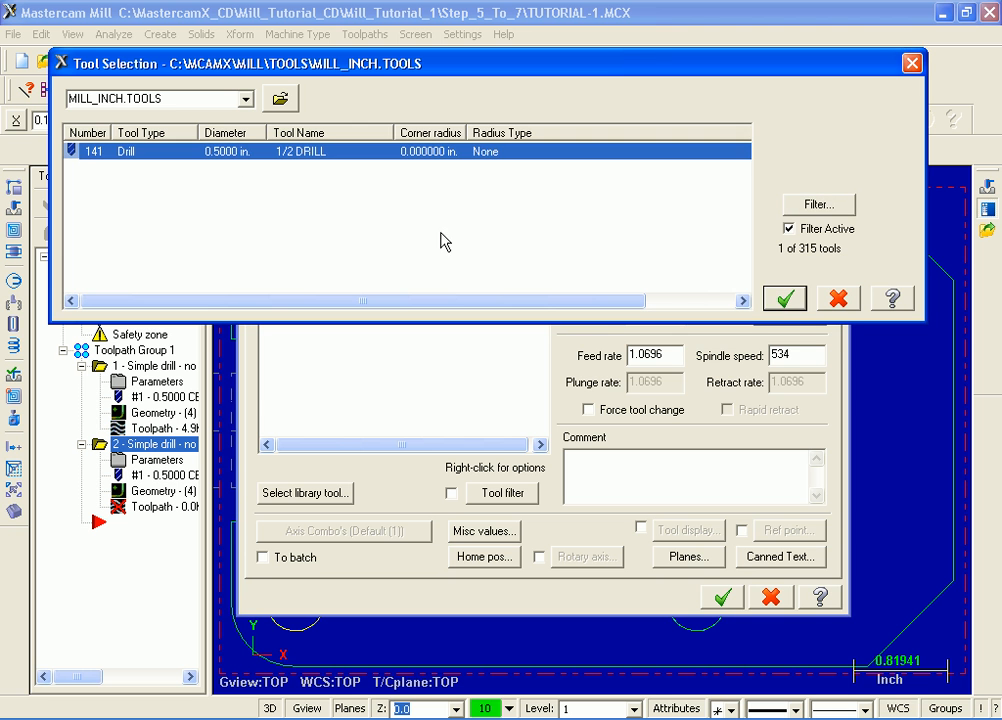
pyautogui.click(786, 300)
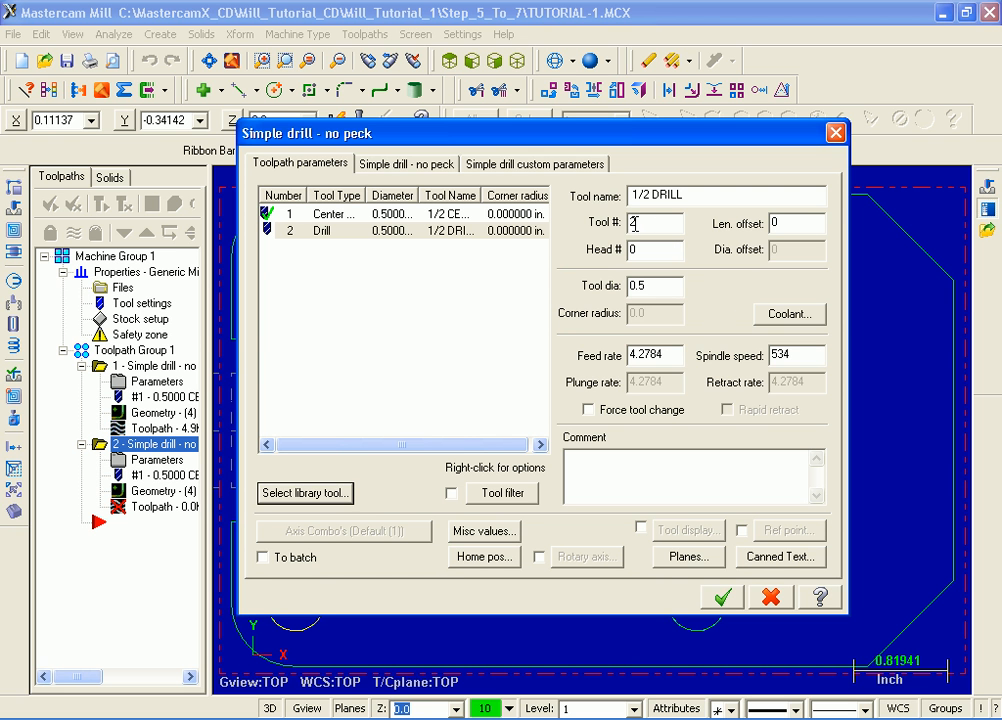
# - Set the 1/2 drill's length offset to 2 and enter the comment "Drill the 4 holes"
pyautogui.doubleClick(776, 222)
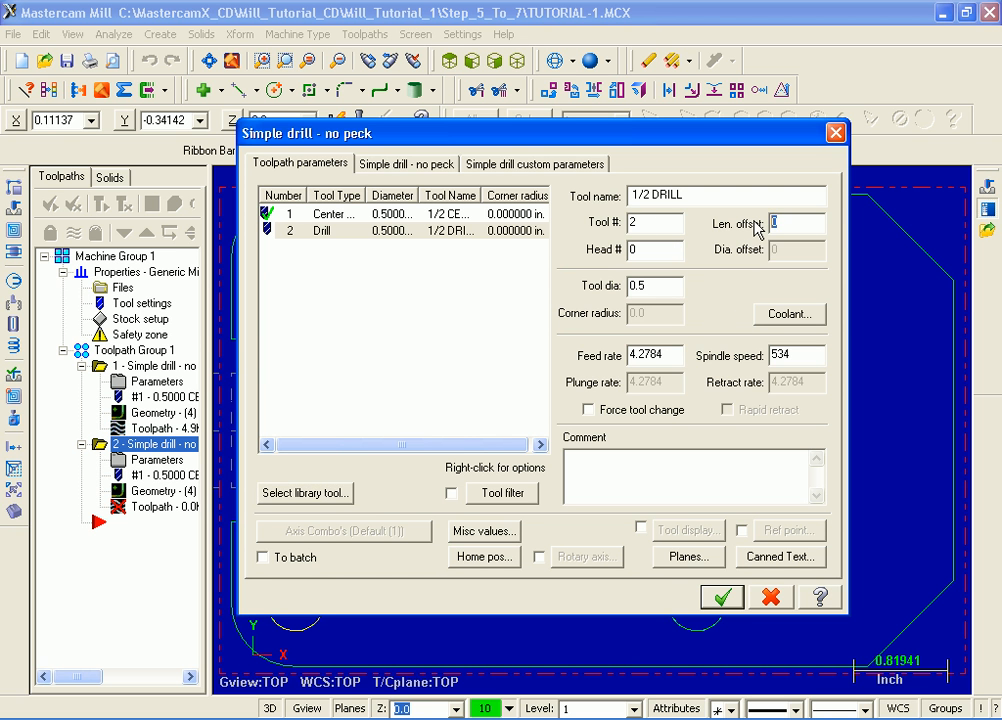
pyautogui.write('2')
pyautogui.click(611, 455)
pyautogui.write('Drill the 4 holes')
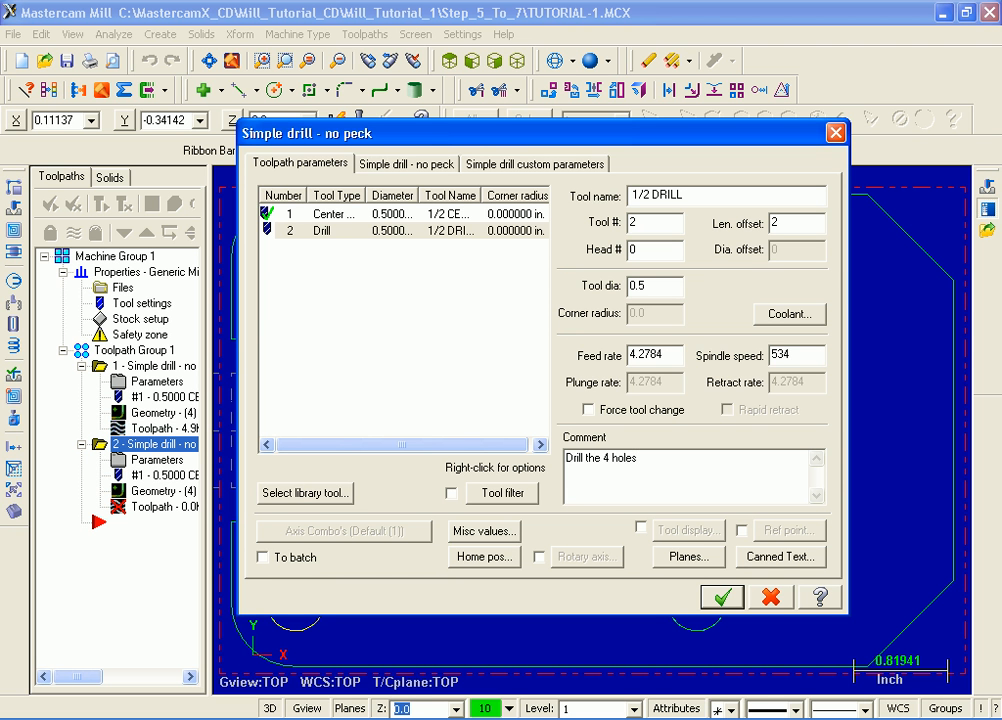
# - Set the absolute drilling depth to -0.5 in the simple drill parameters for the four holes
pyautogui.click(408, 167)
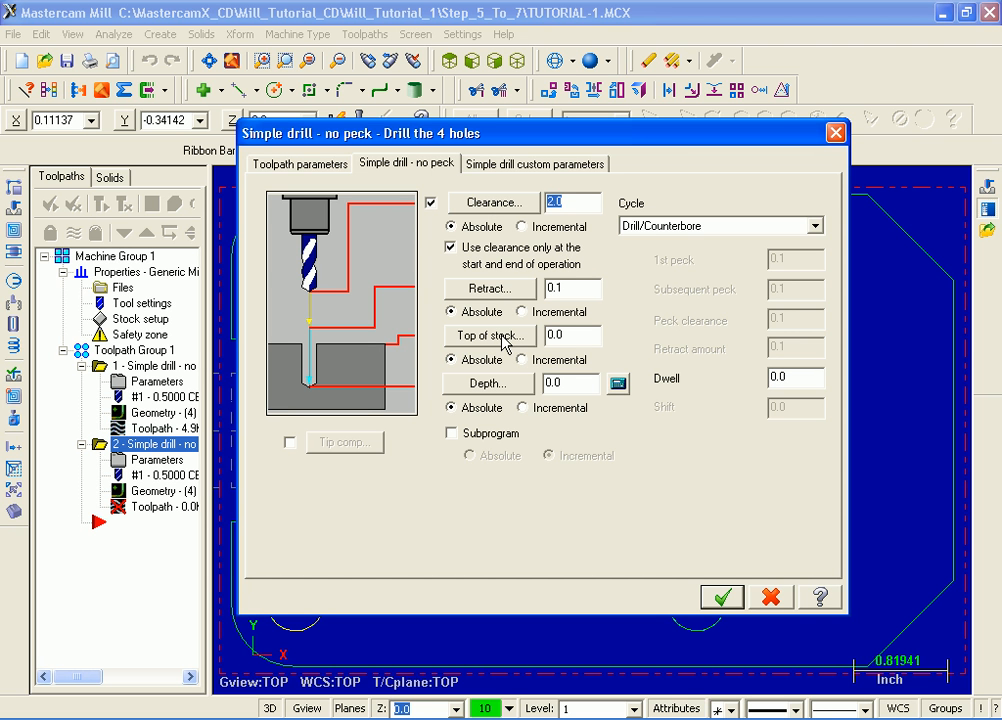
pyautogui.click(567, 382)
pyautogui.moveTo(567, 382); pyautogui.dragTo(521, 385)
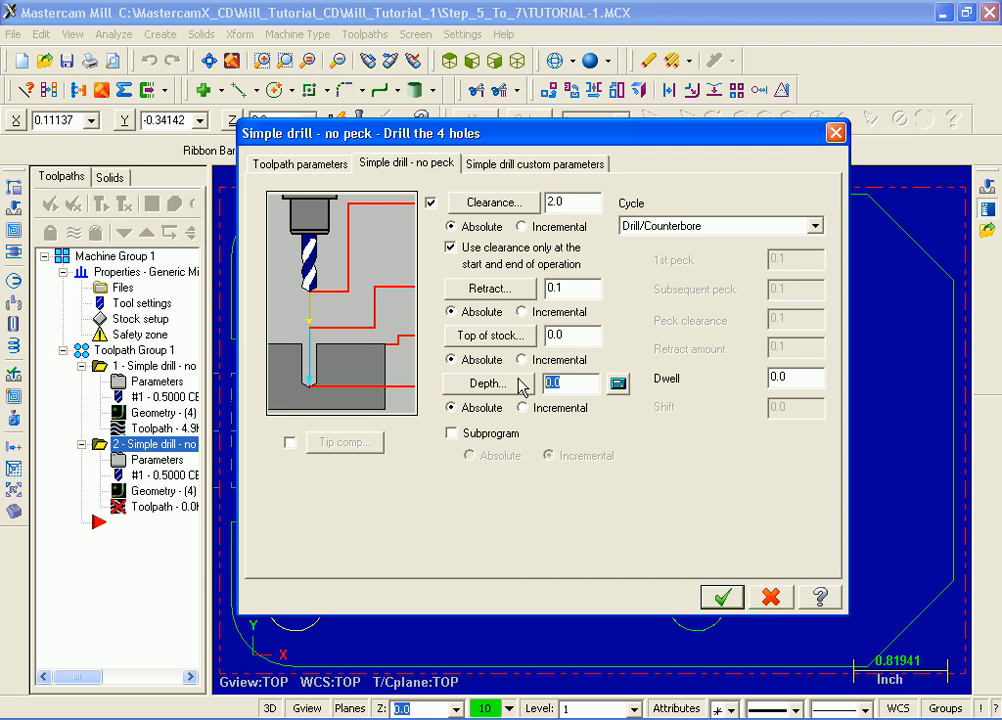
pyautogui.write('-.5')
pyautogui.press('Return')
# - Enable drill tip compensation, keep the 0.1 breakthrough amount and 118.0 tip angle, and accept the drill toolpath
pyautogui.click(290, 442)
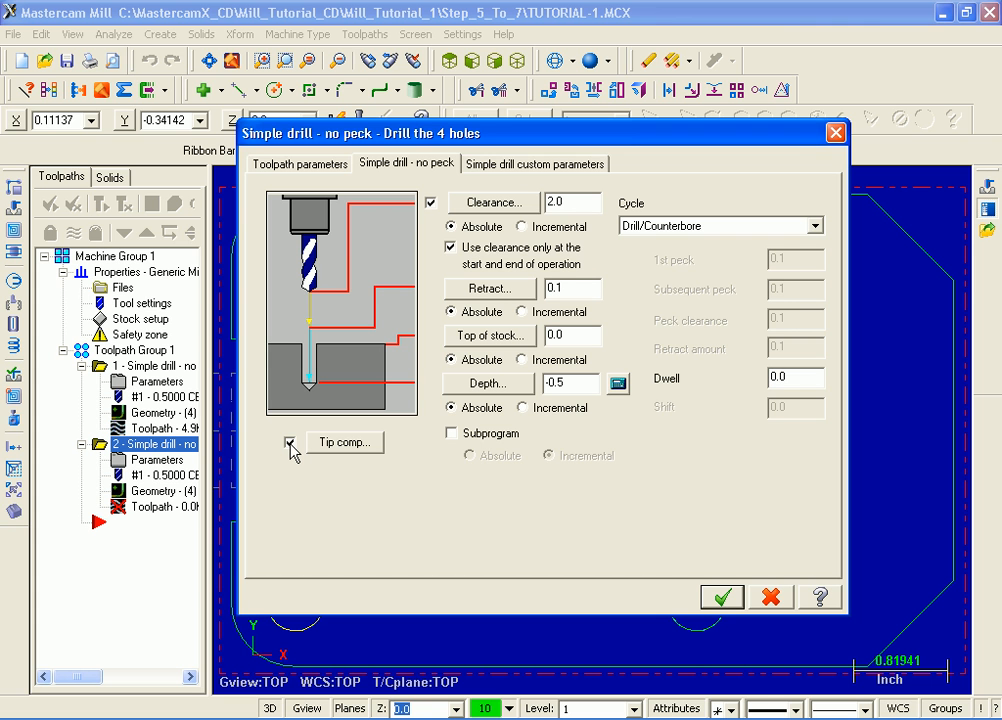
pyautogui.click(364, 444)
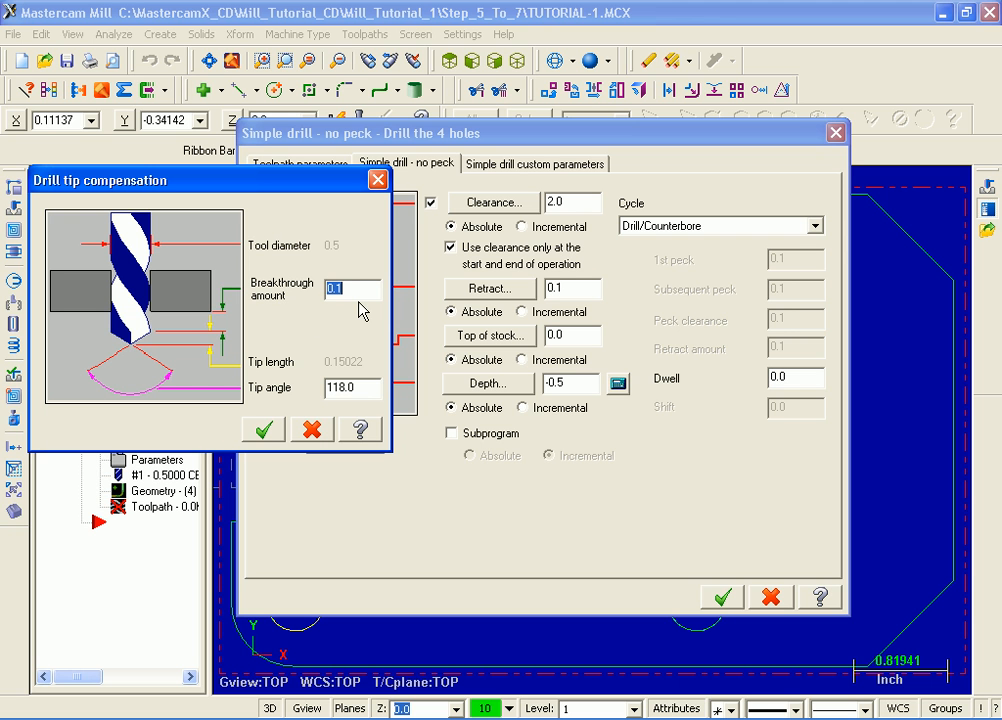
pyautogui.click(266, 431)
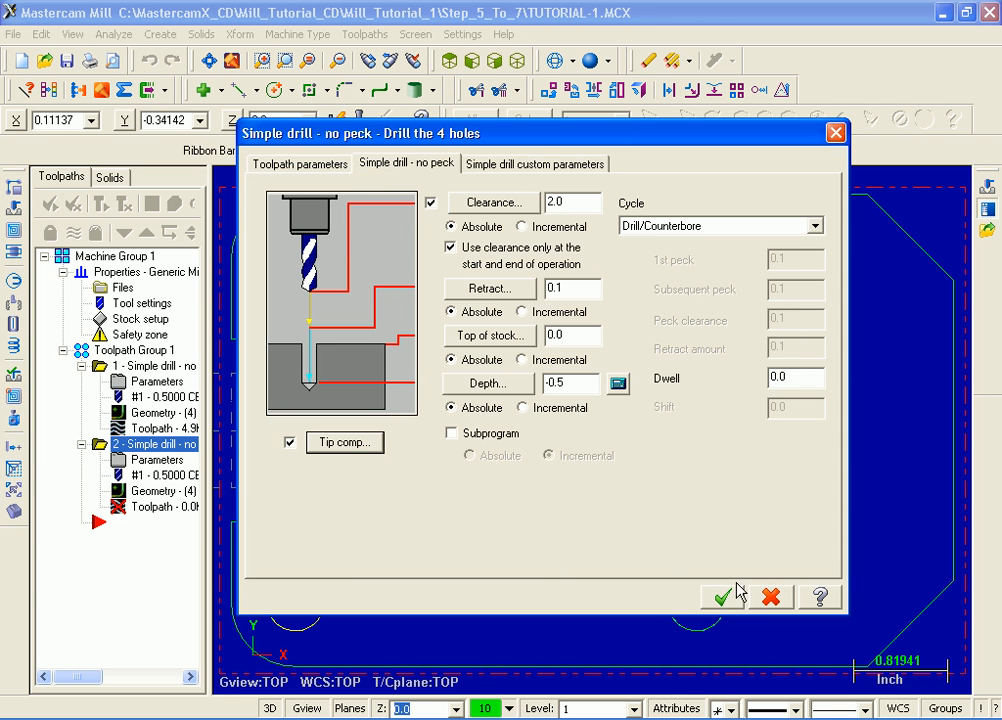
pyautogui.click(723, 598)
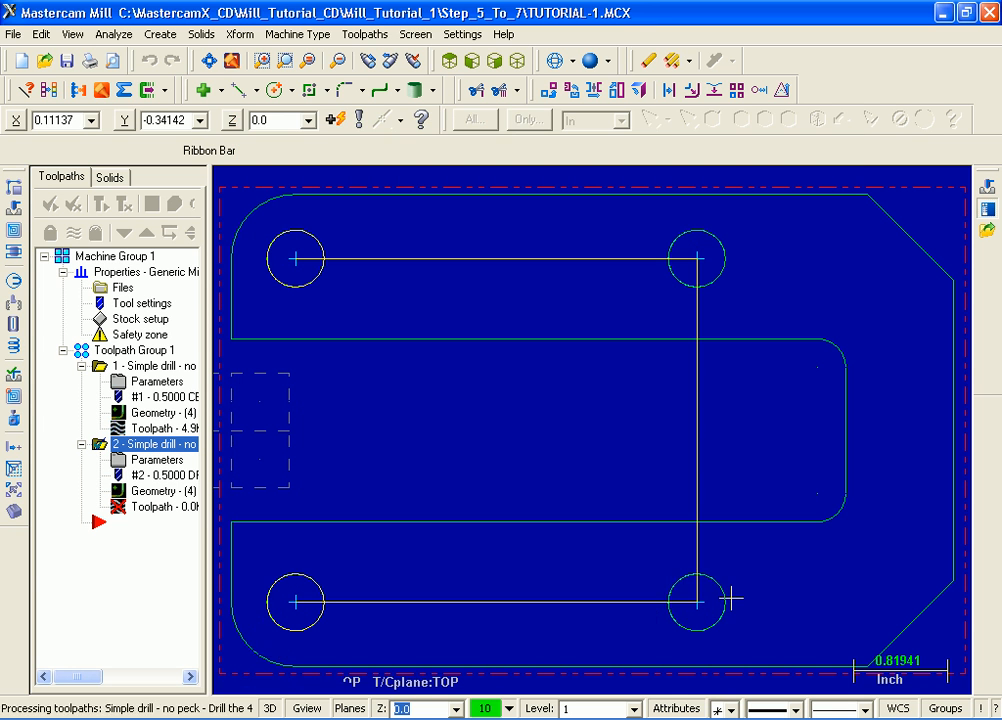